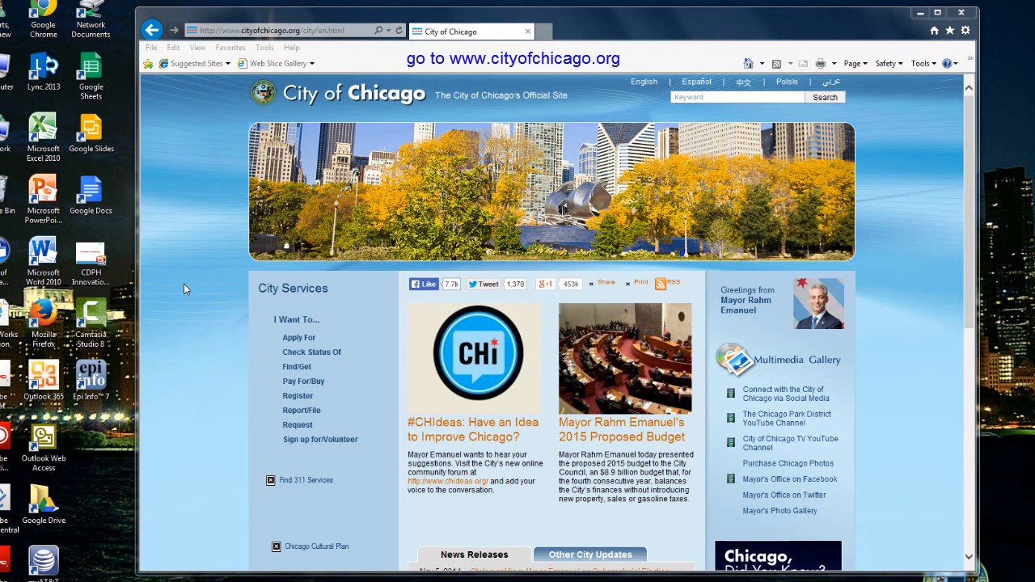
# Open the Apply For list of permits and services from the City of Chicago home page
pyautogui.click(299, 340)
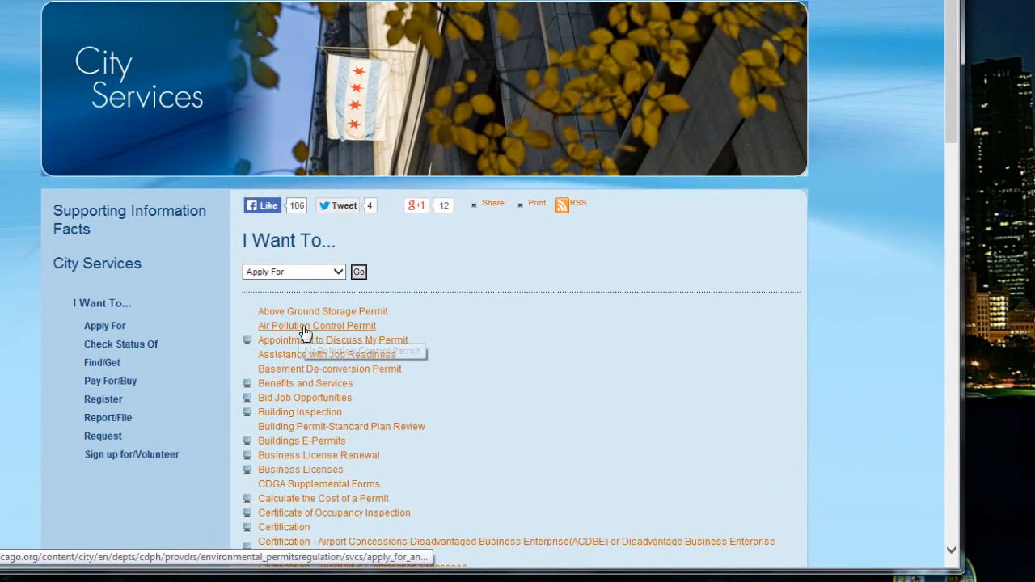
# Open the Air Pollution Control Permit page and follow its ipi.cityofchicago.org/Profile/ portal link
pyautogui.click(305, 327)
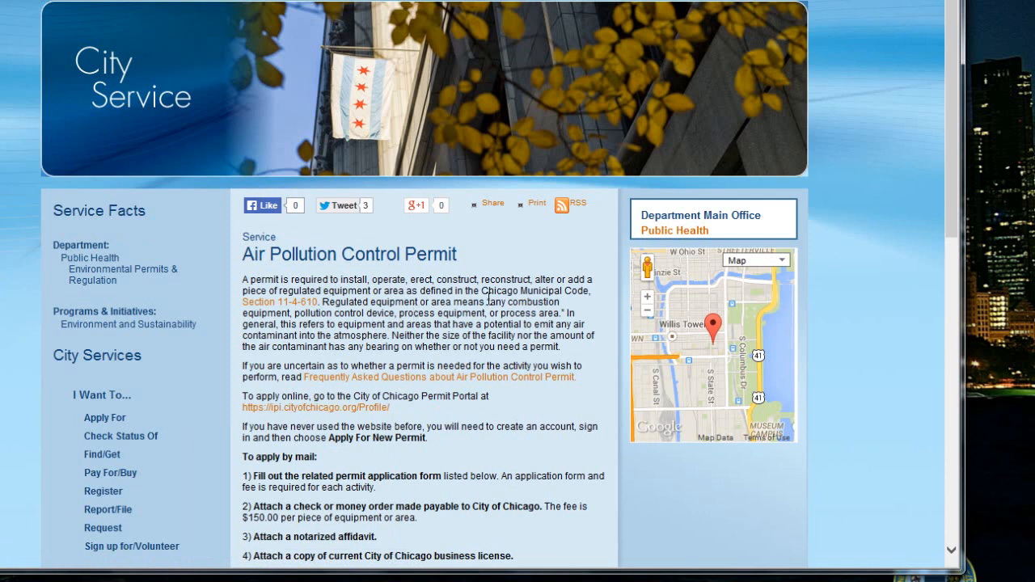
pyautogui.scroll(-1, 529, 446)
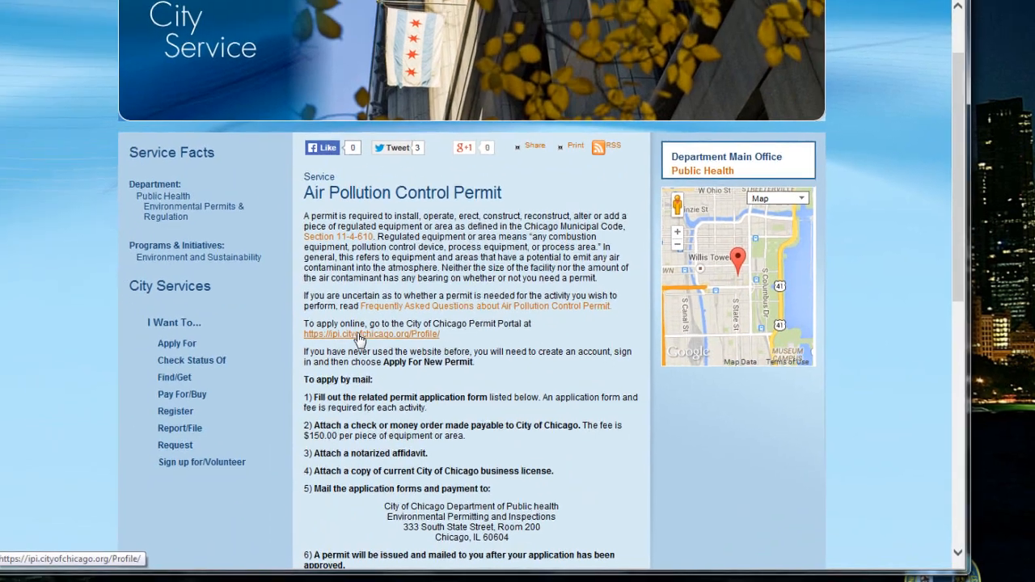
pyautogui.click(302, 316)
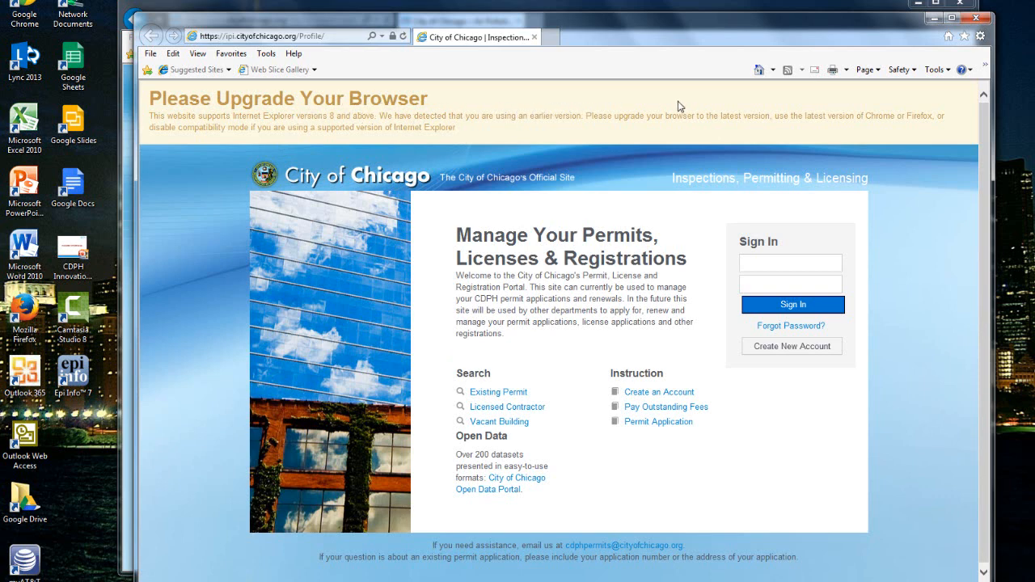
# Minimize both Internet Explorer windows and bring up the permit portal in Firefox, repositioning it
pyautogui.click(934, 18)
pyautogui.click(918, 6)
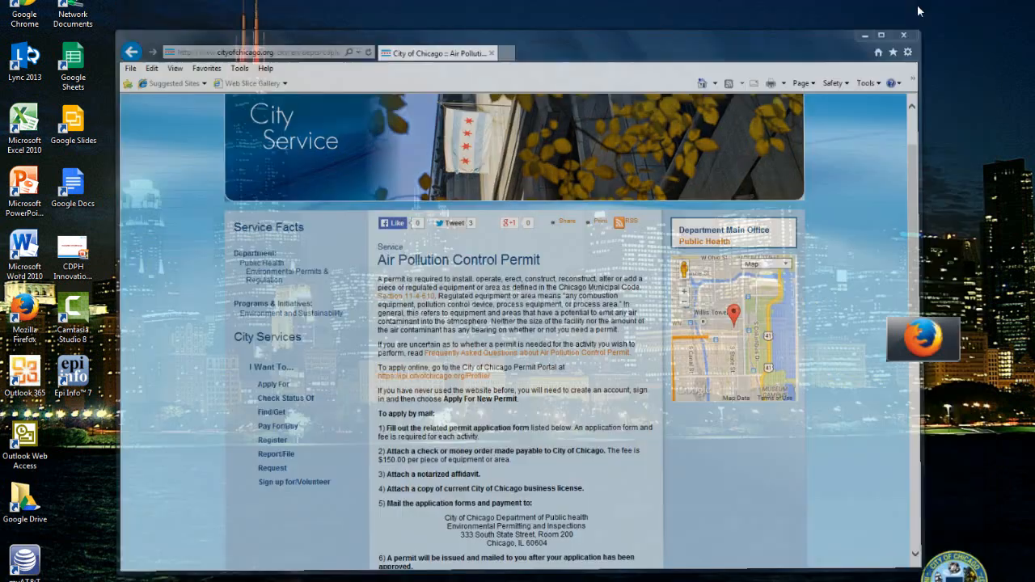
pyautogui.hotkey('alt', 'Tab')
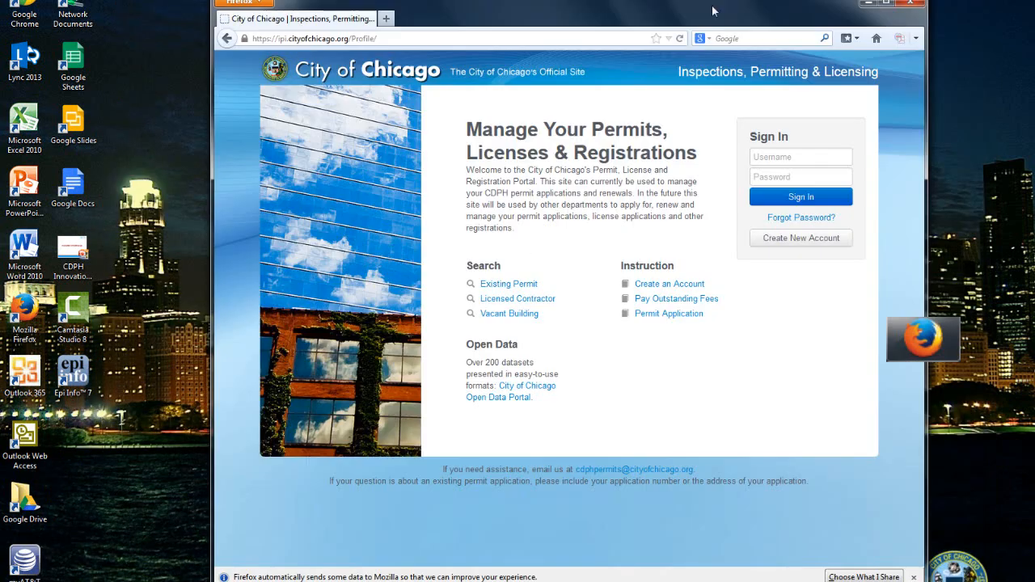
pyautogui.moveTo(703, 14); pyautogui.dragTo(661, 13)
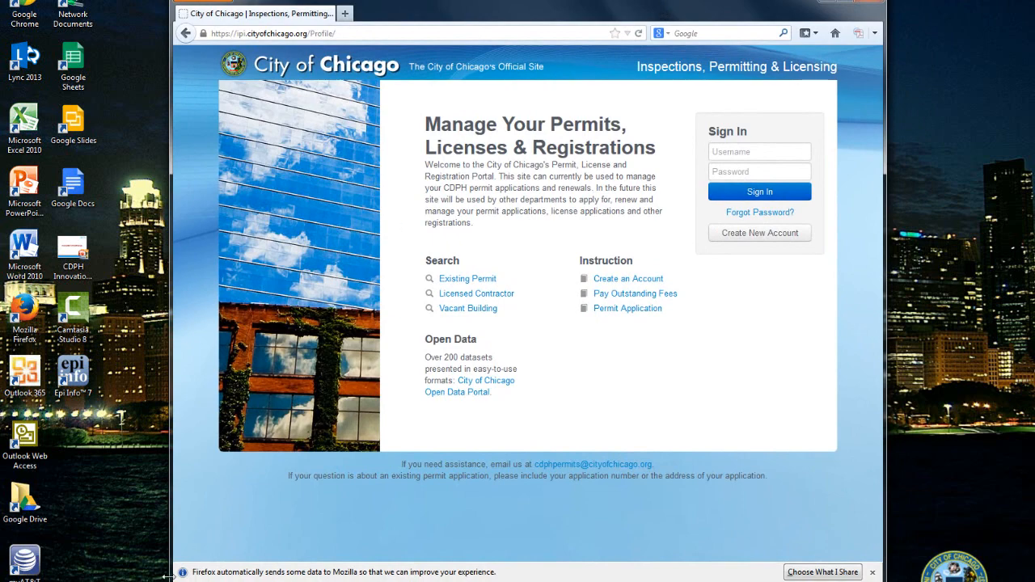
pyautogui.moveTo(634, 13); pyautogui.dragTo(639, 13)
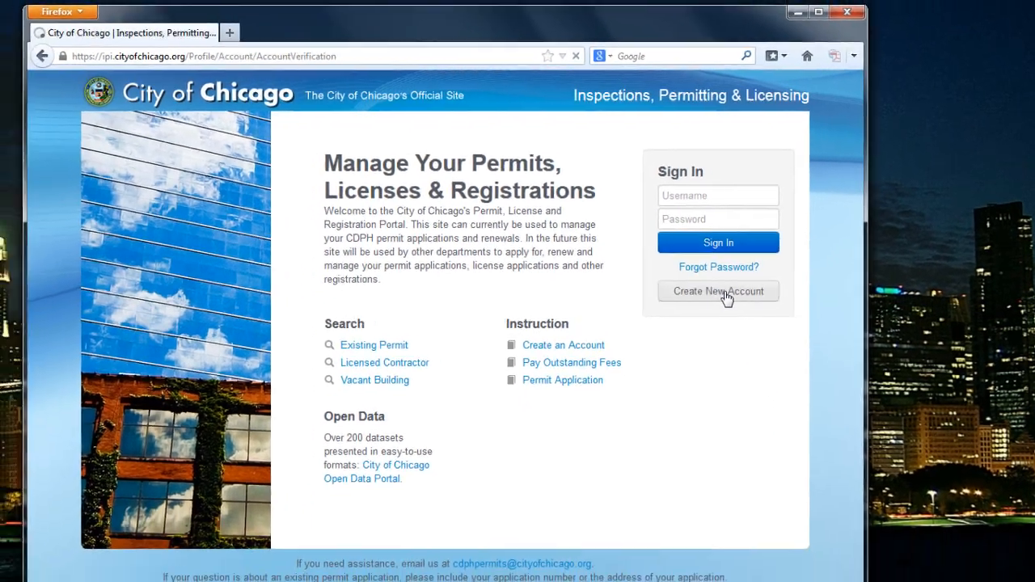
# Start Create New Account and submit the user's e-mail address for verification
pyautogui.click(664, 340)
pyautogui.click(340, 329)
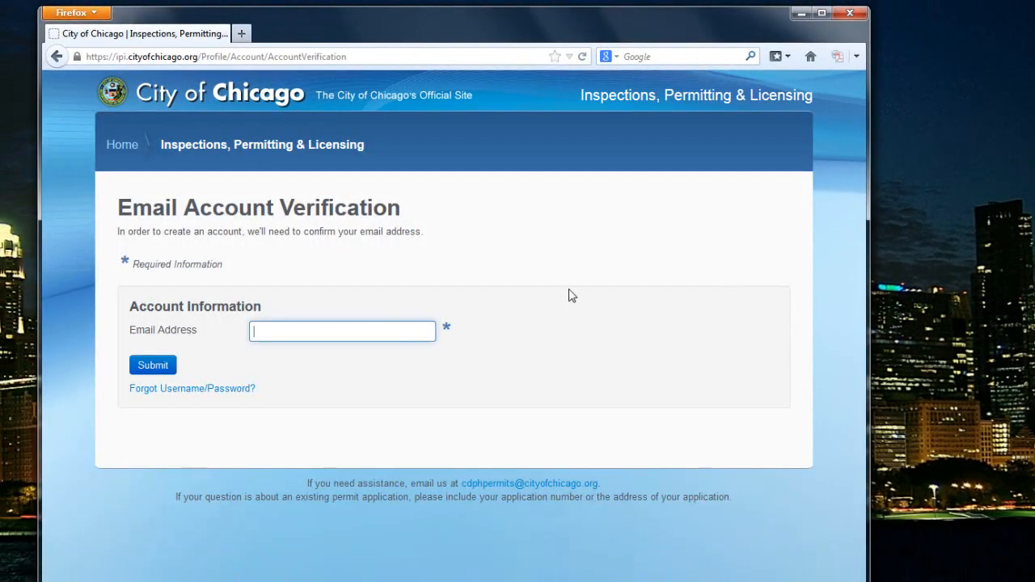
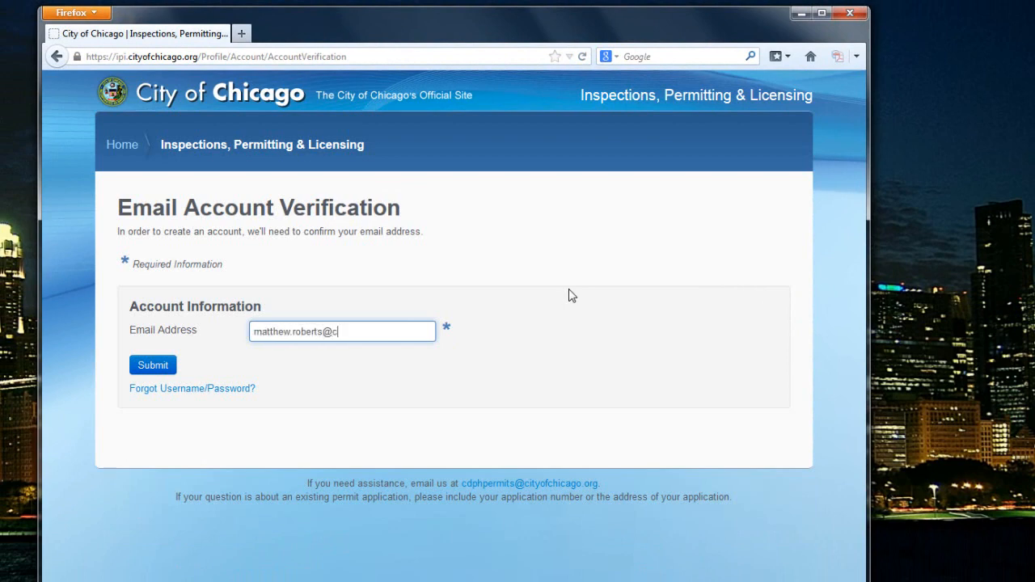
pyautogui.click(153, 364)
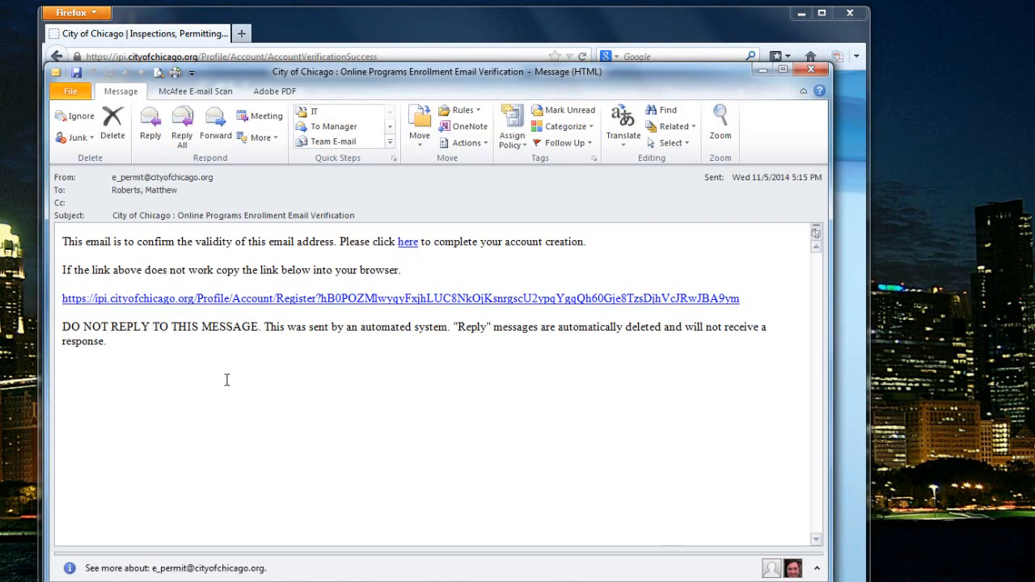
# Move the Outlook verification message aside and follow its 'here' account-creation link
pyautogui.moveTo(554, 84); pyautogui.dragTo(507, 93)
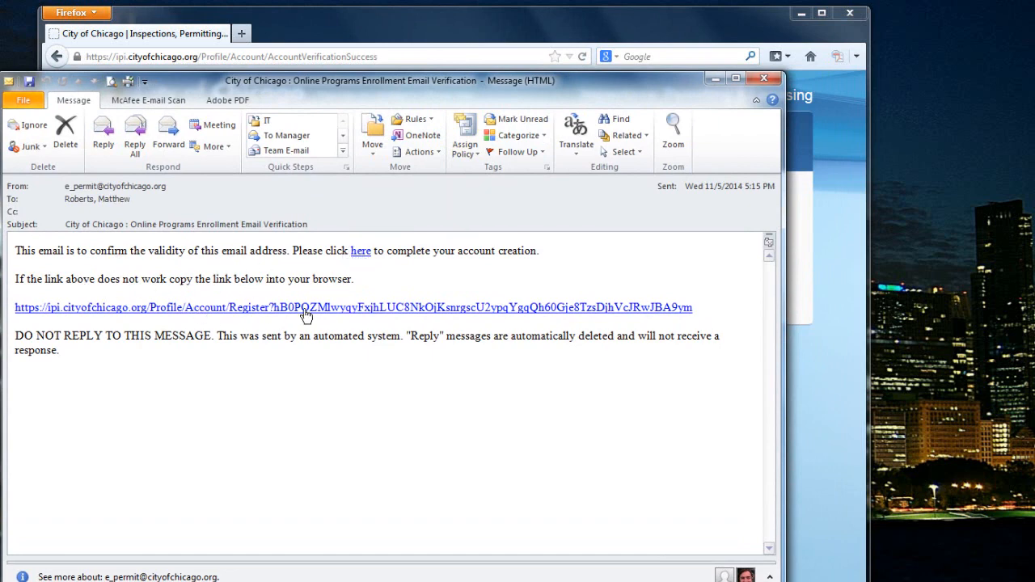
pyautogui.click(361, 253)
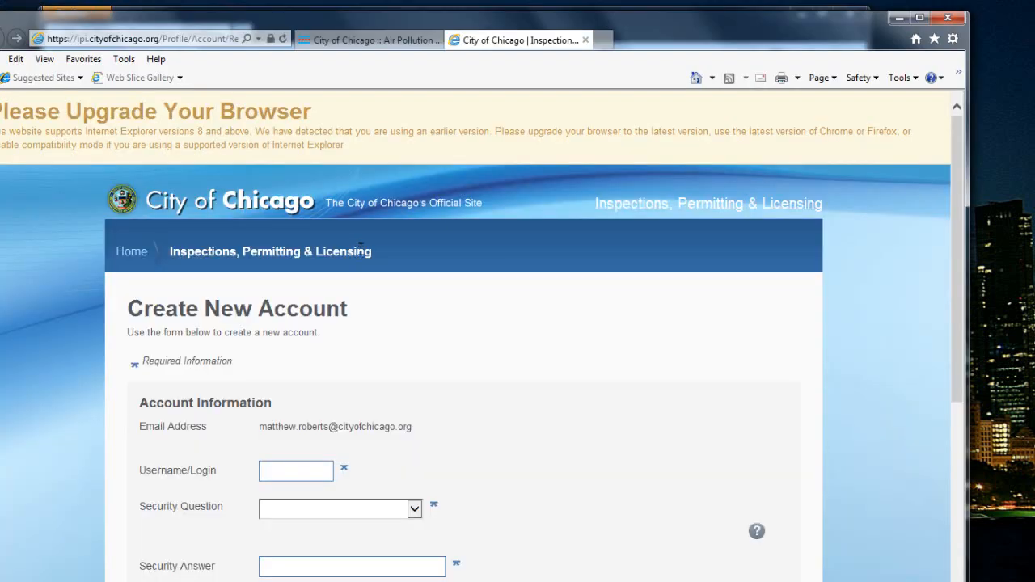
# Enter the chosen username on the new-account form
pyautogui.scroll(-3, 65, 431)
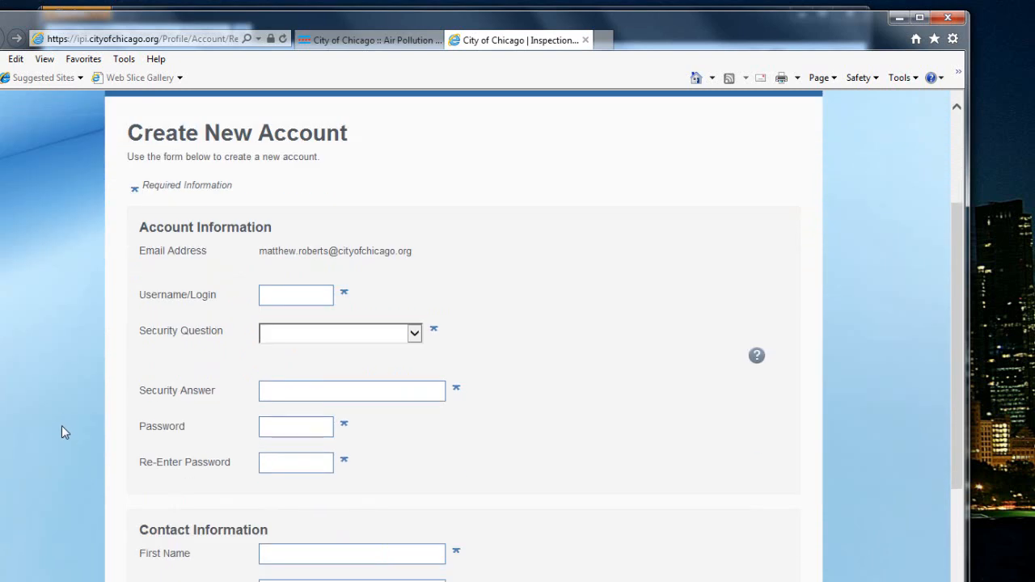
pyautogui.scroll(-1, 70, 405)
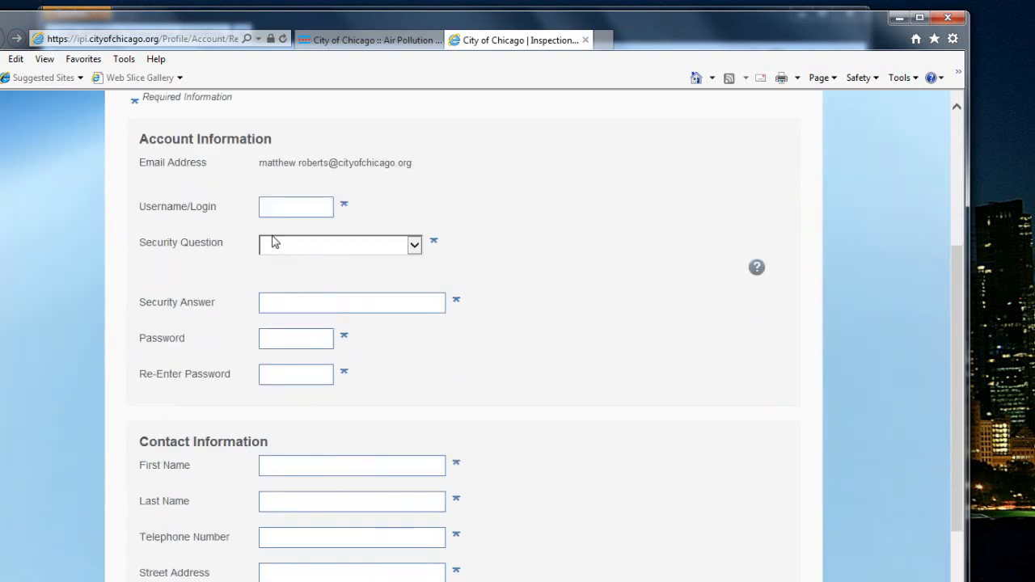
pyautogui.click(285, 211)
pyautogui.scroll(-1, 515, 226)
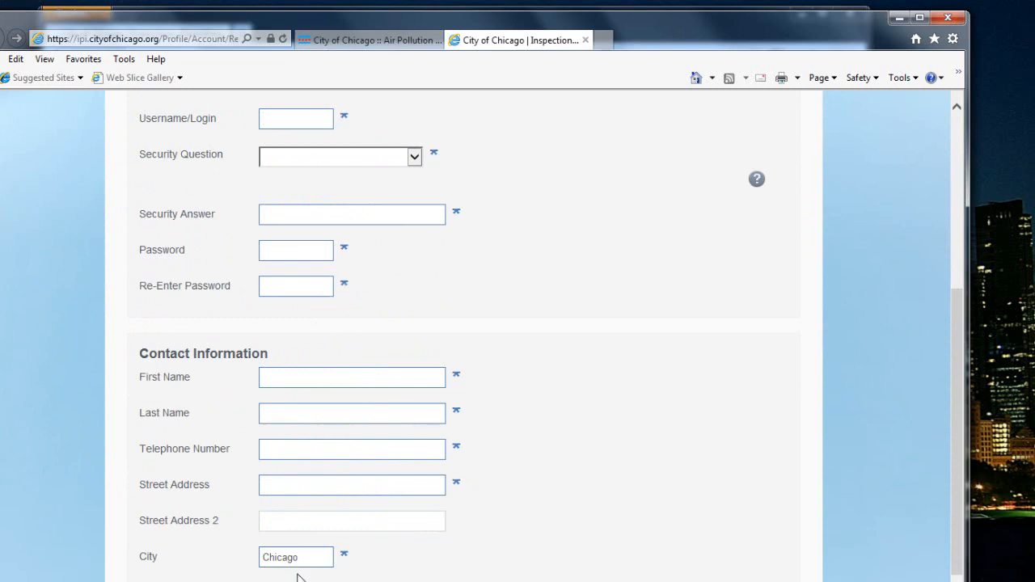
pyautogui.scroll(-1, 507, 550)
pyautogui.scroll(1, 518, 526)
# Choose the 'Your first pet's name?' security question and enter its answer
pyautogui.click(415, 160)
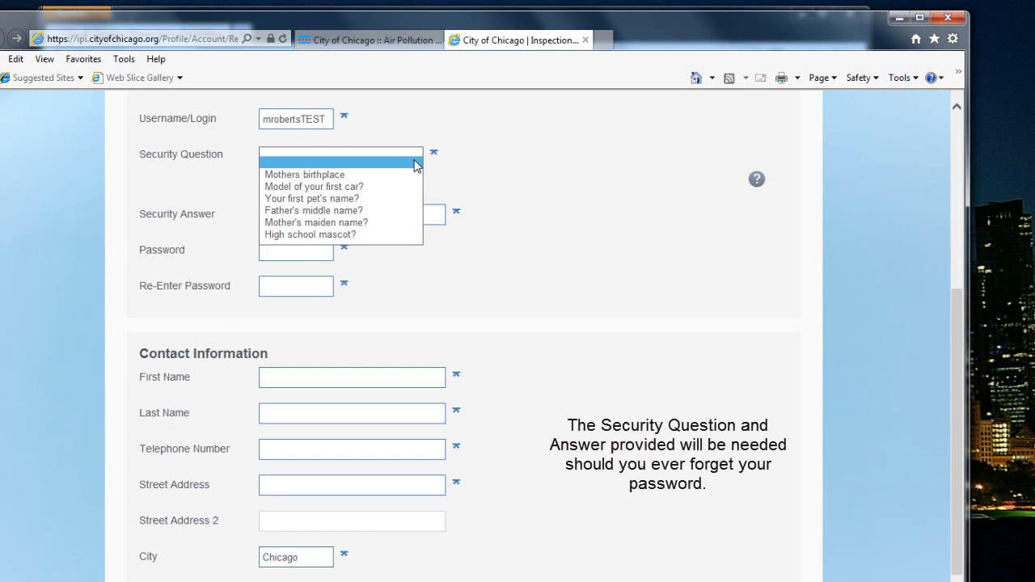
pyautogui.click(368, 199)
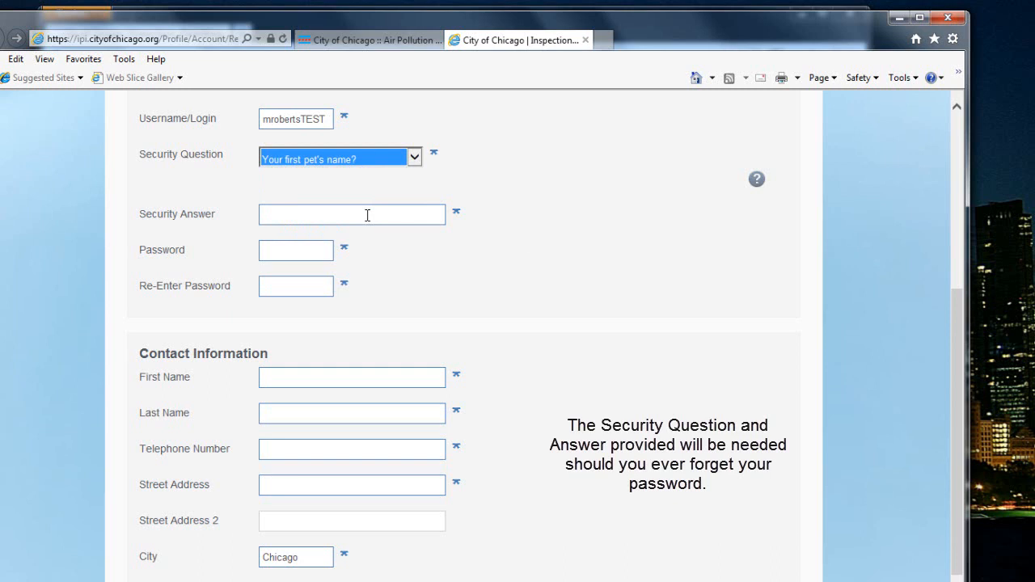
pyautogui.click(367, 215)
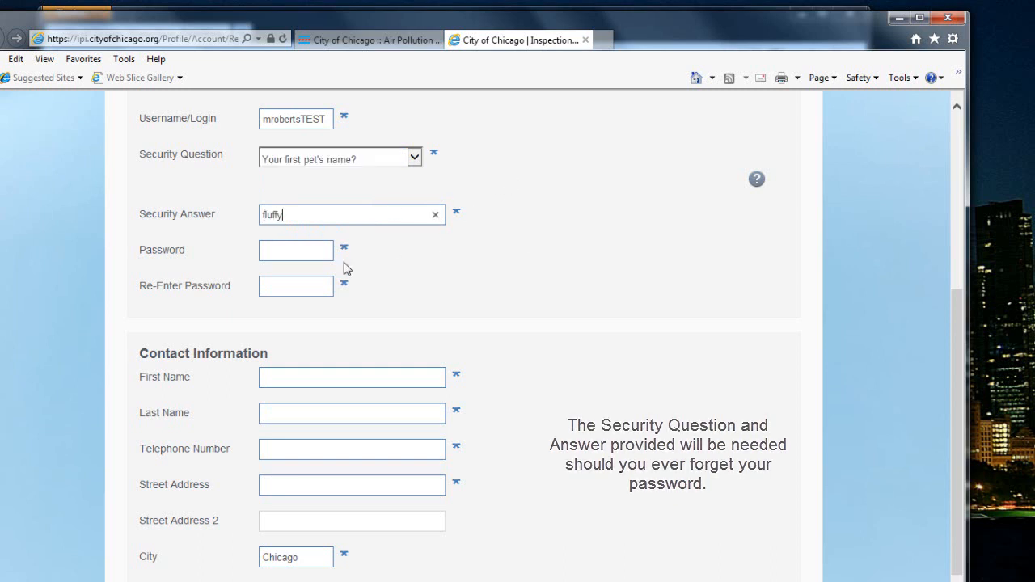
pyautogui.click(306, 254)
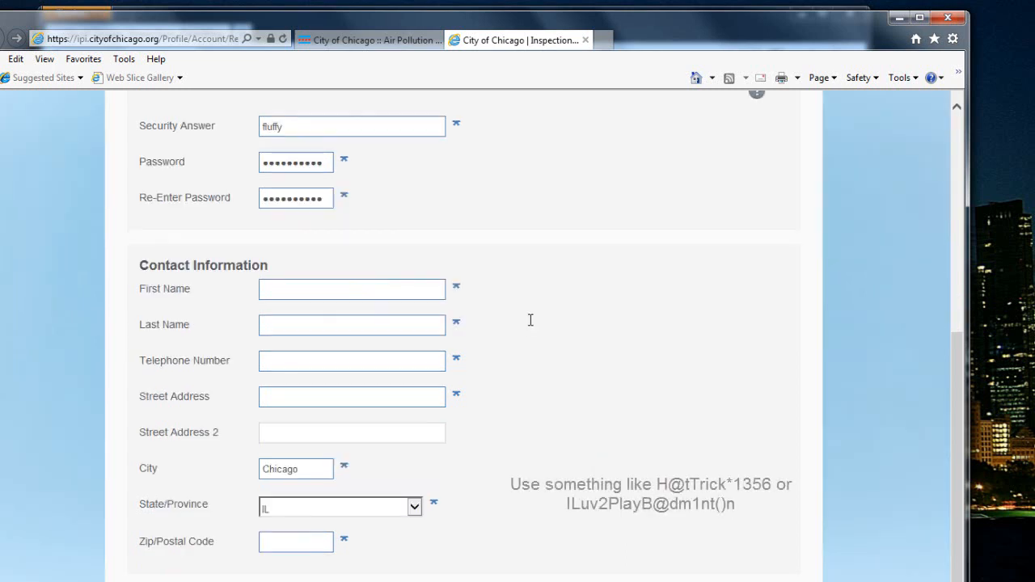
pyautogui.scroll(1, 525, 279)
# Enter the first and last name and the phone number in (xxx)xxx-xxxx format
pyautogui.scroll(-1, 525, 279)
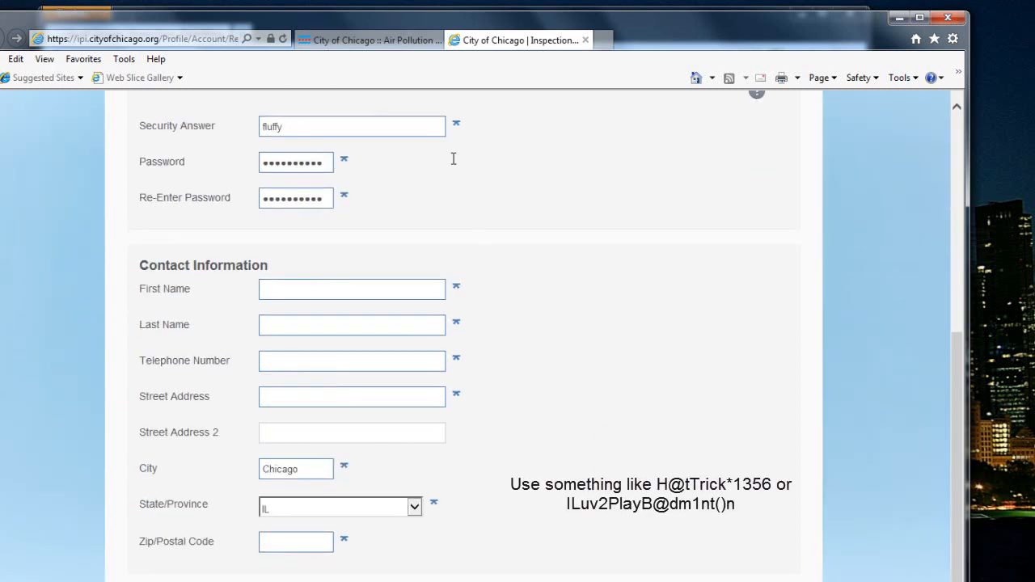
pyautogui.click(381, 292)
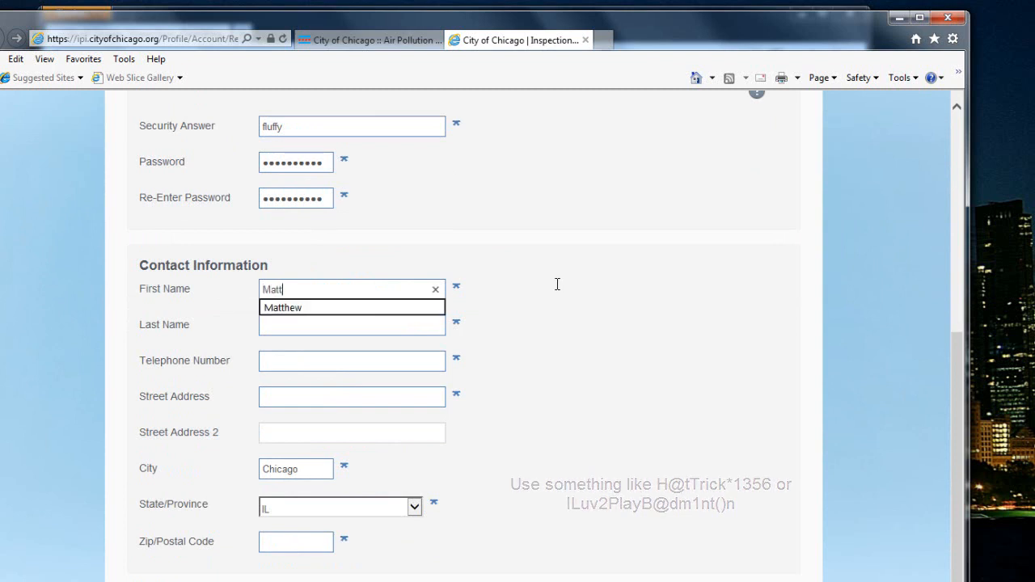
pyautogui.press('Tab')
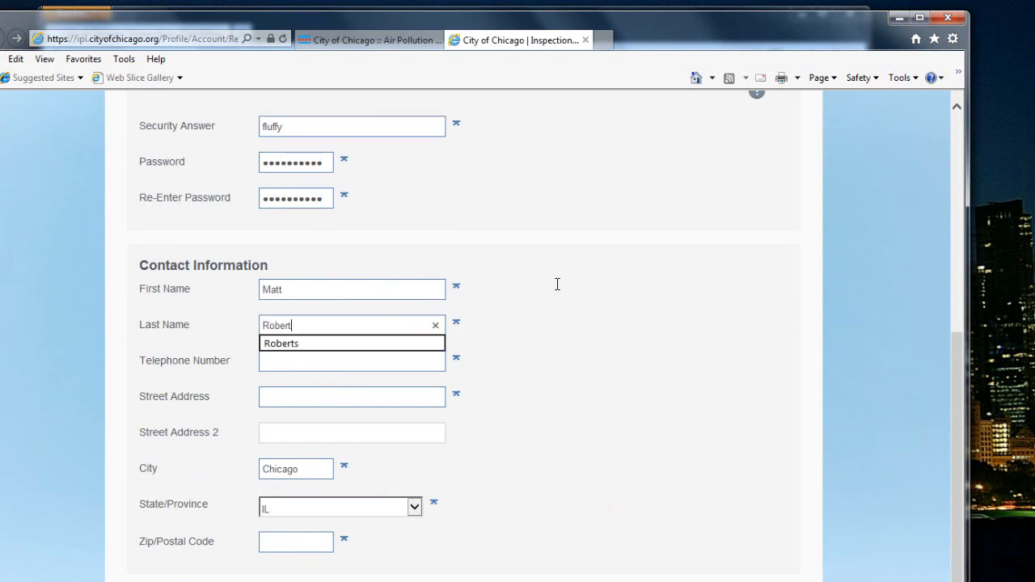
pyautogui.press('Tab')
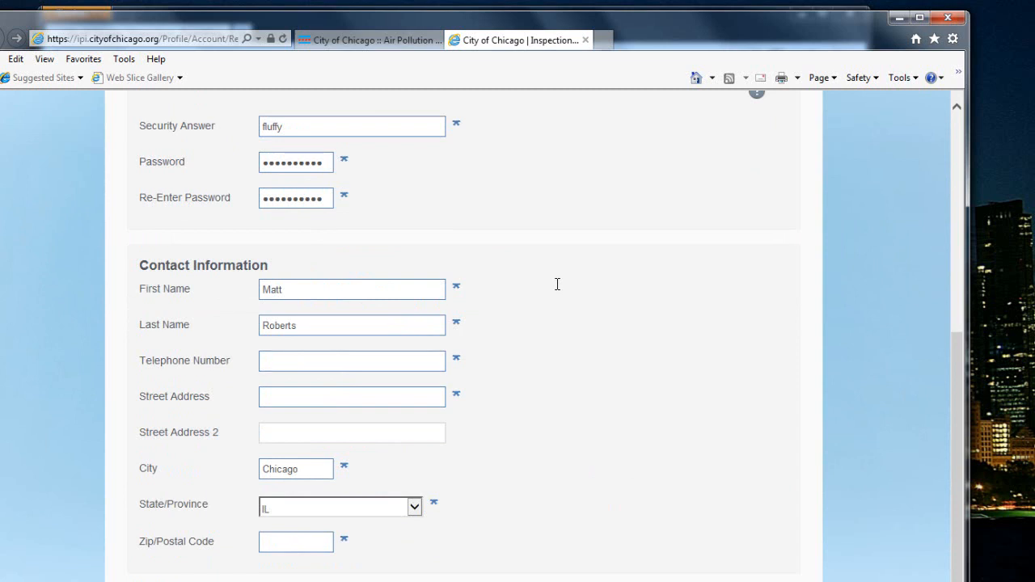
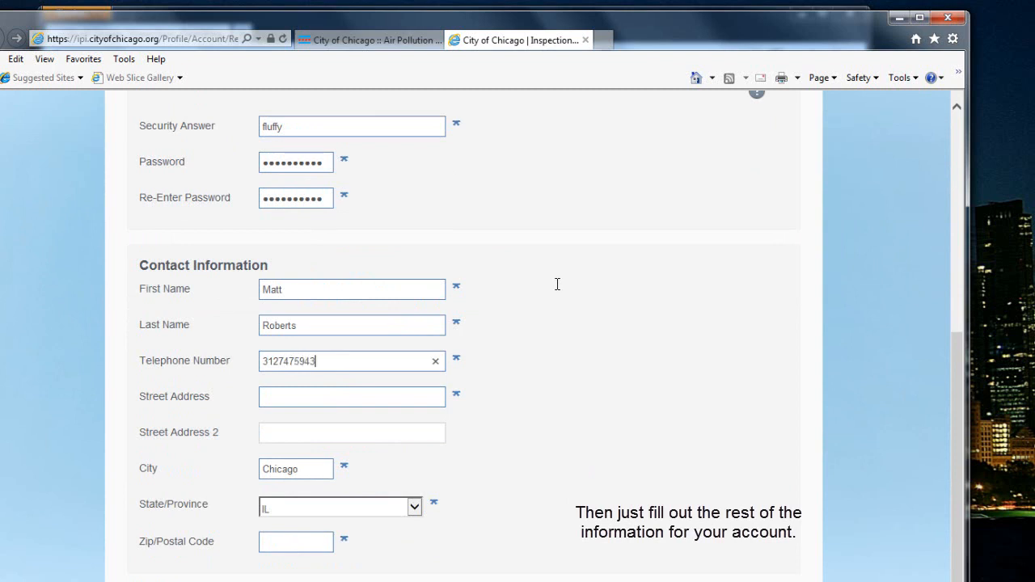
pyautogui.press('Tab')
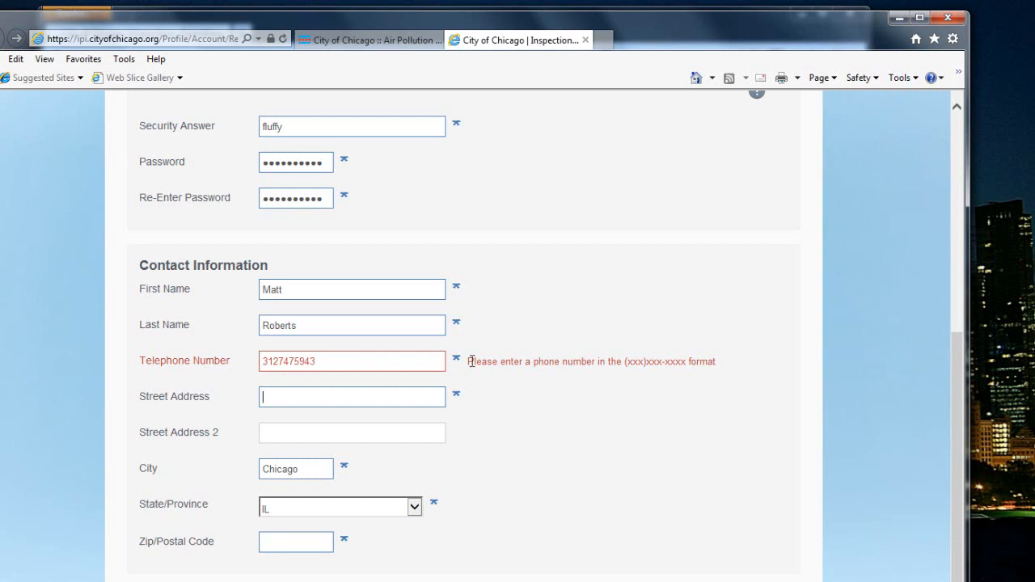
pyautogui.click(262, 361)
pyautogui.write('(')
pyautogui.write(')')
pyautogui.write('-')
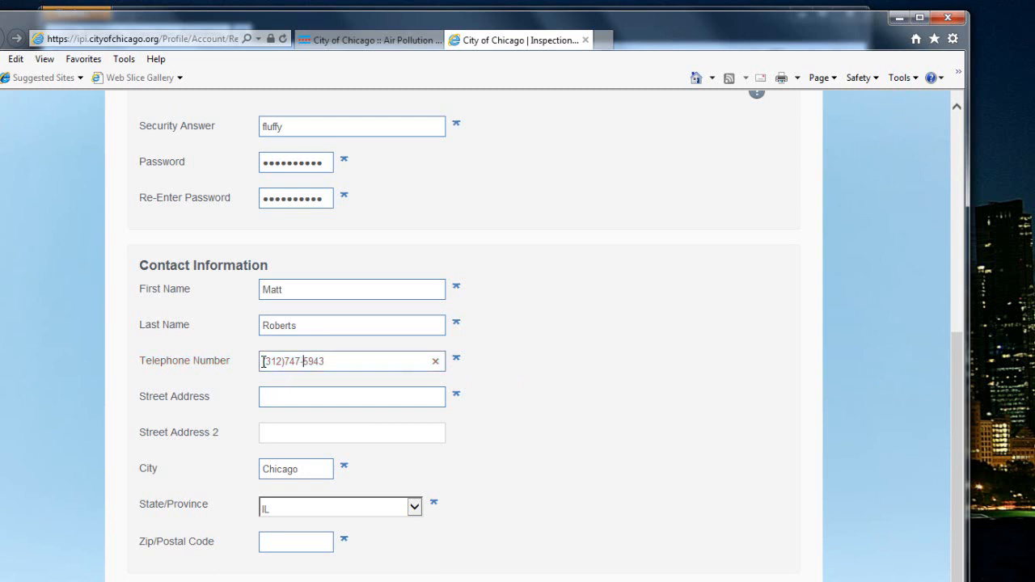
# Enter the street address, suite line and zip code, then register the account
pyautogui.click(295, 398)
pyautogui.write('333 S. S')
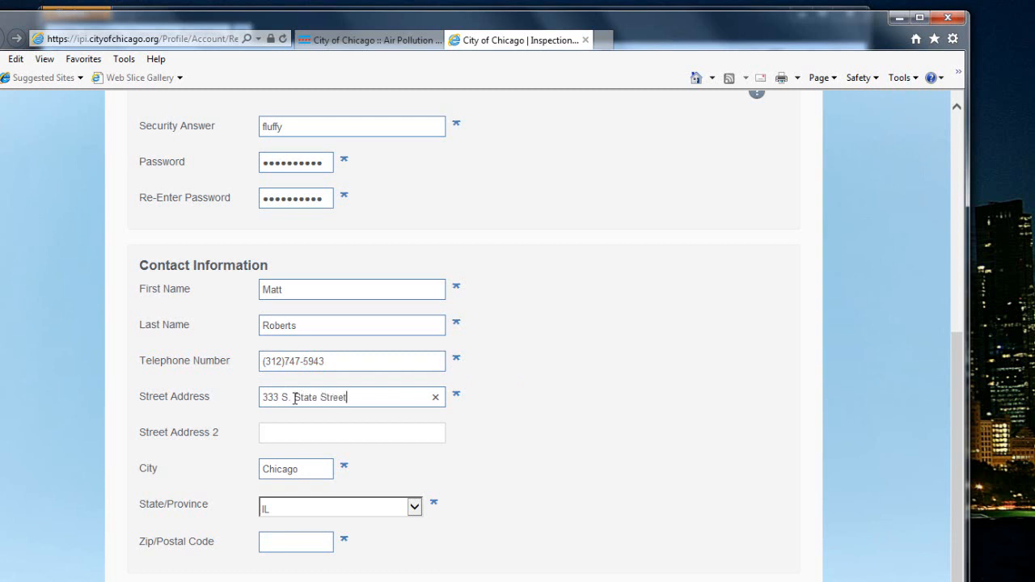
pyautogui.write('R')
pyautogui.press('BackSpace')
pyautogui.write('Suite 200')
pyautogui.click(545, 509)
pyautogui.scroll(-1, 545, 510)
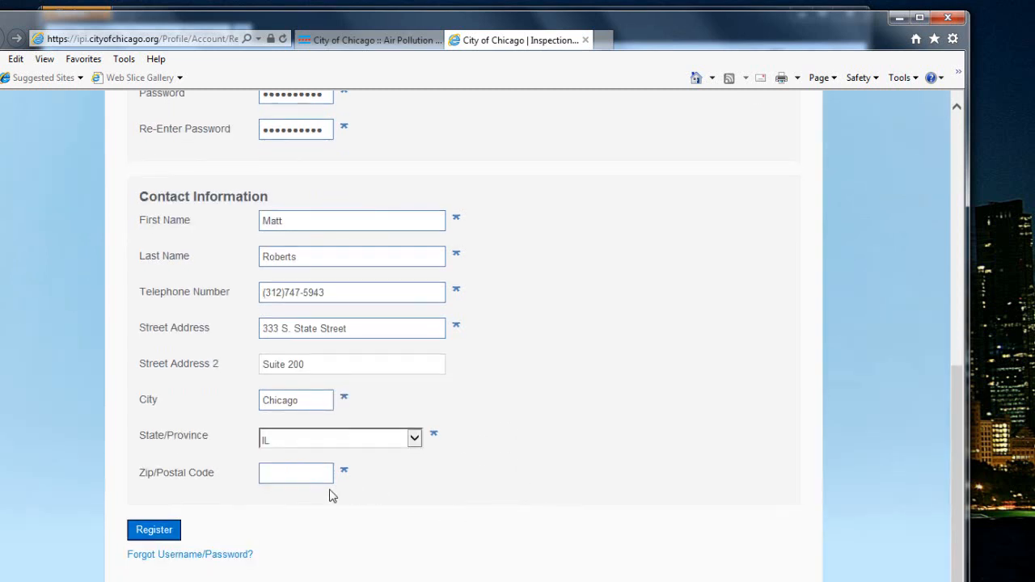
pyautogui.click(304, 475)
pyautogui.write('60604')
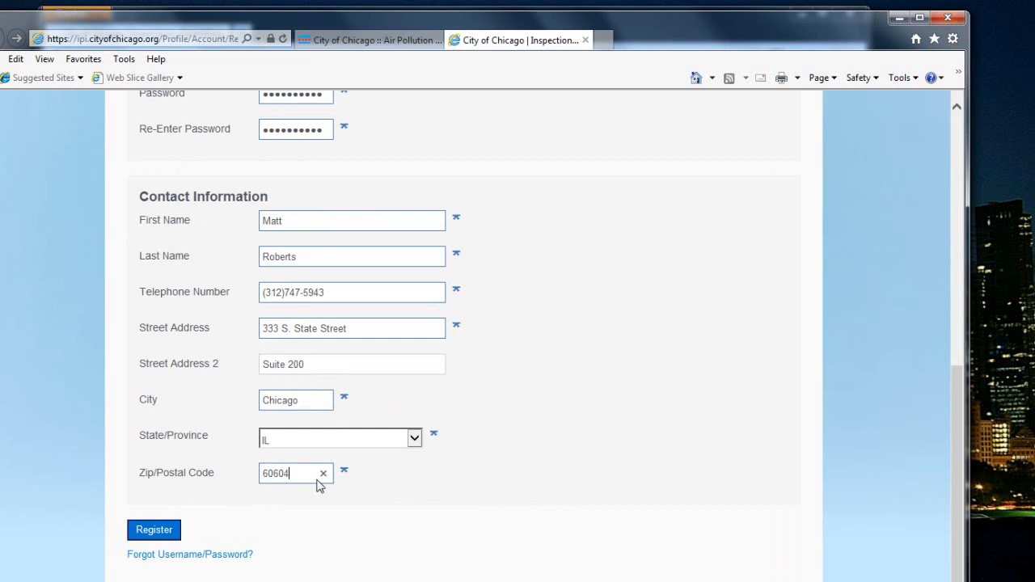
pyautogui.click(150, 533)
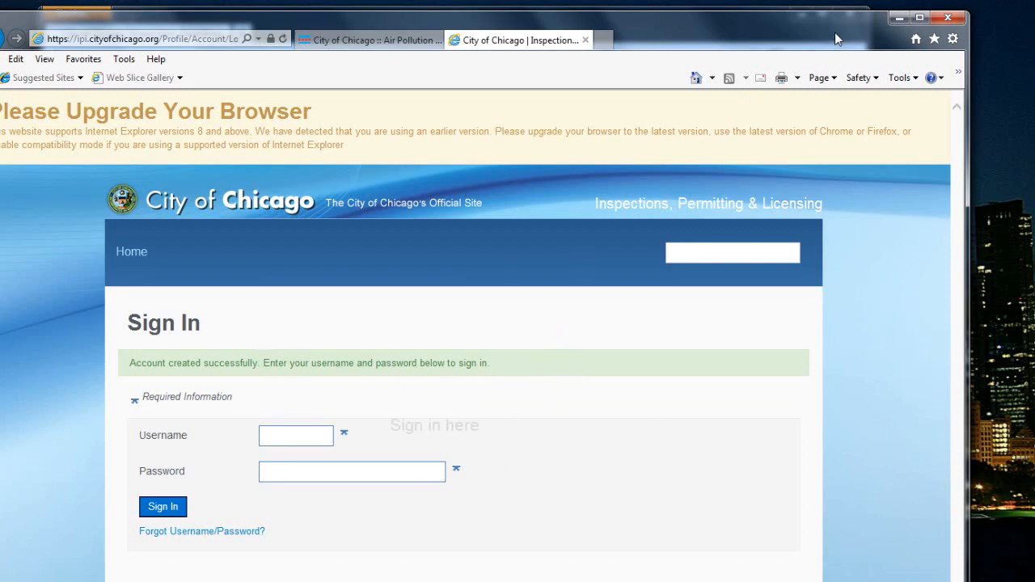
pyautogui.click(899, 20)
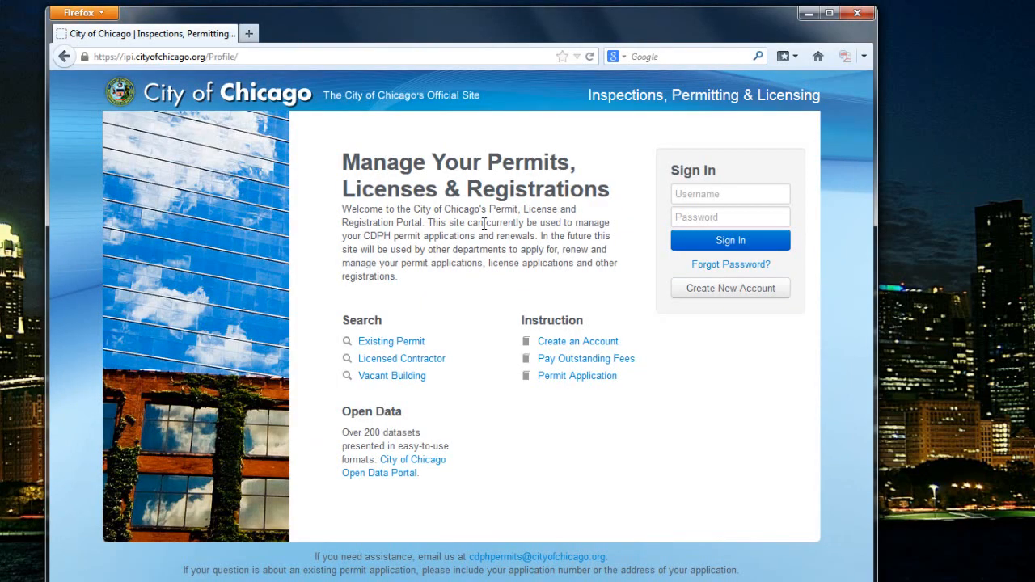
# Sign in with the test account's username and password, choosing Never Remember Password
pyautogui.click(689, 195)
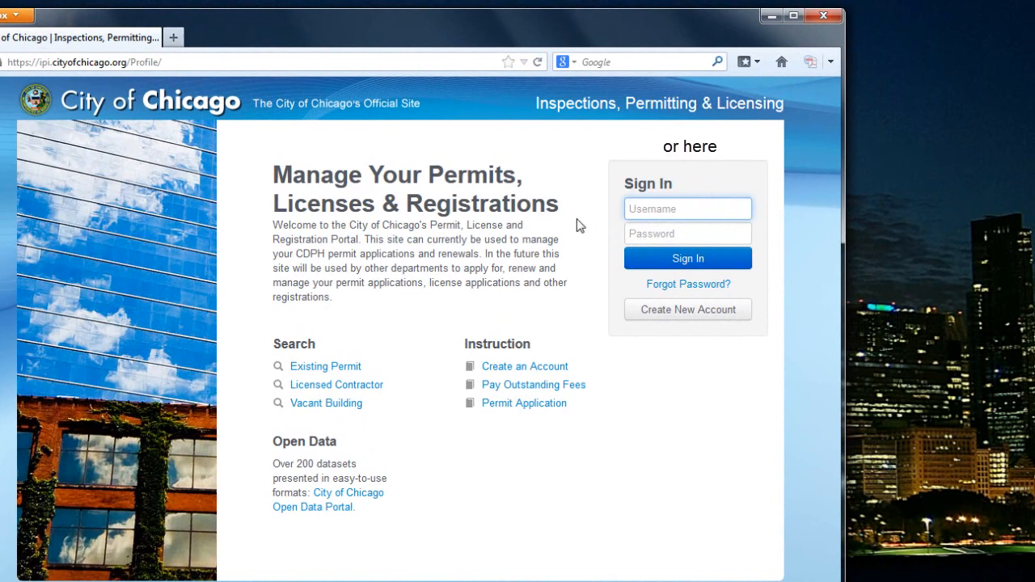
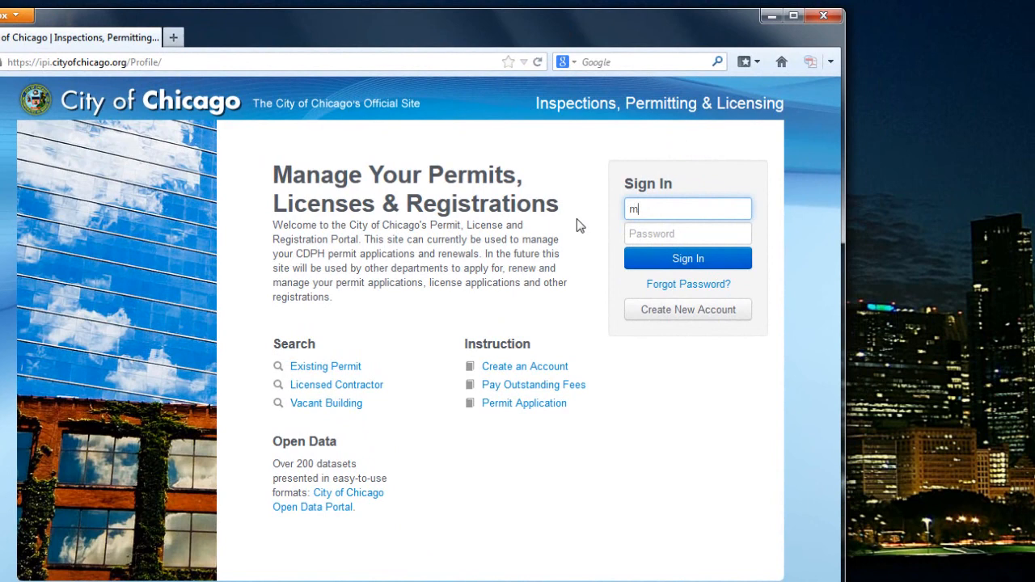
pyautogui.press('Tab')
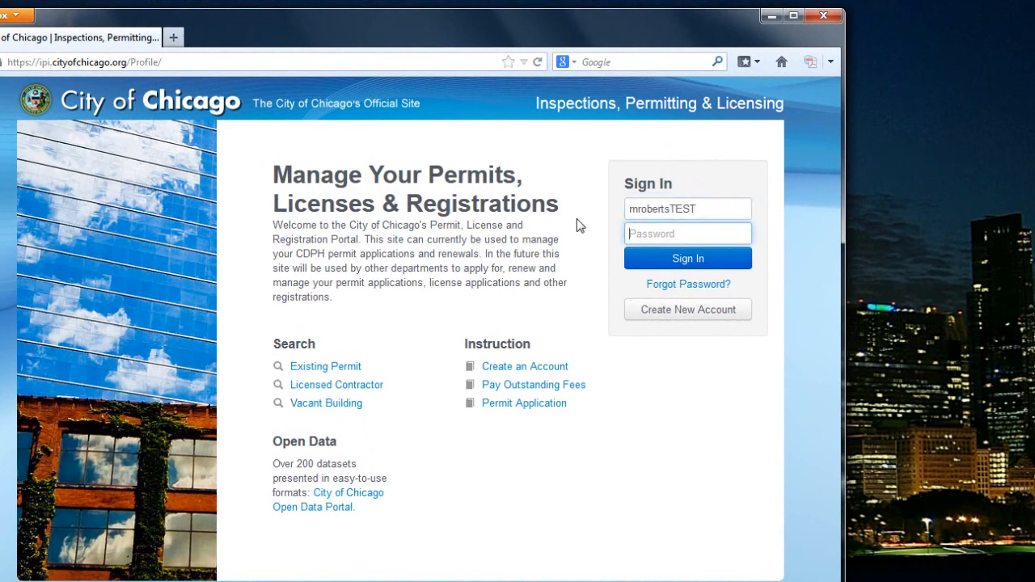
pyautogui.write('•••••••••••')
pyautogui.click(648, 260)
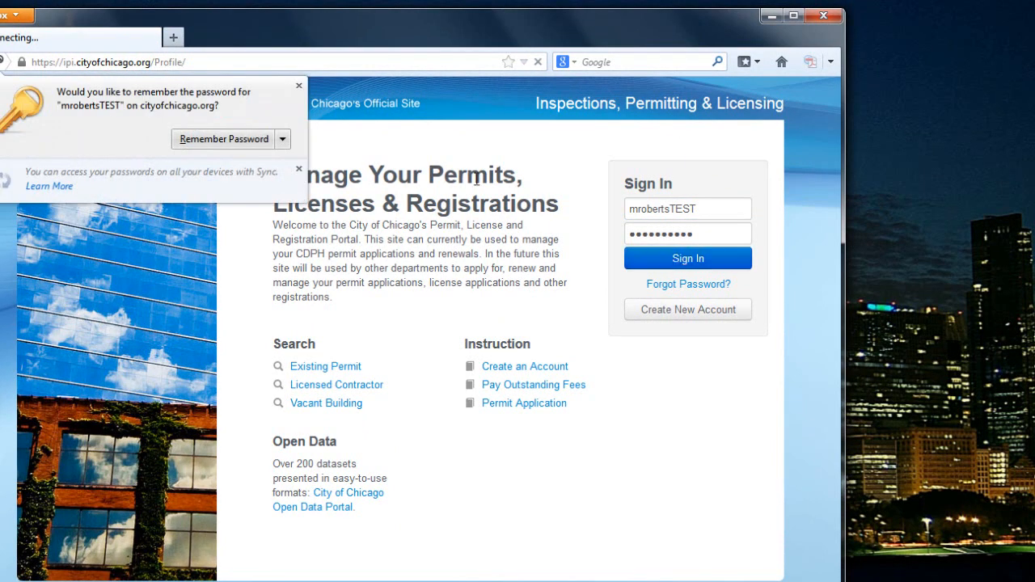
pyautogui.click(283, 139)
pyautogui.click(268, 162)
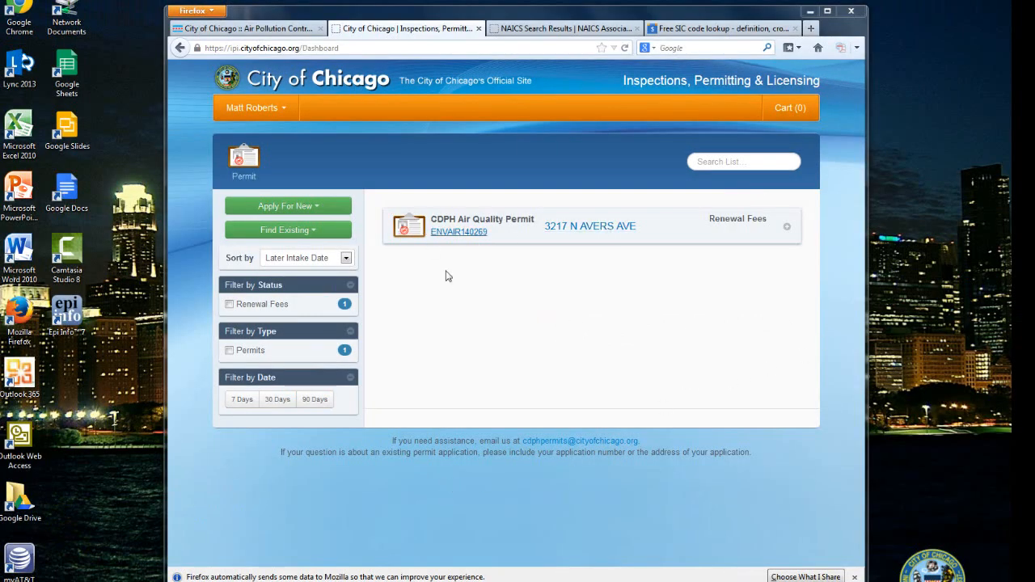
# Open Find Existing > Permit and type permit number ENVAIR140269
pyautogui.click(313, 232)
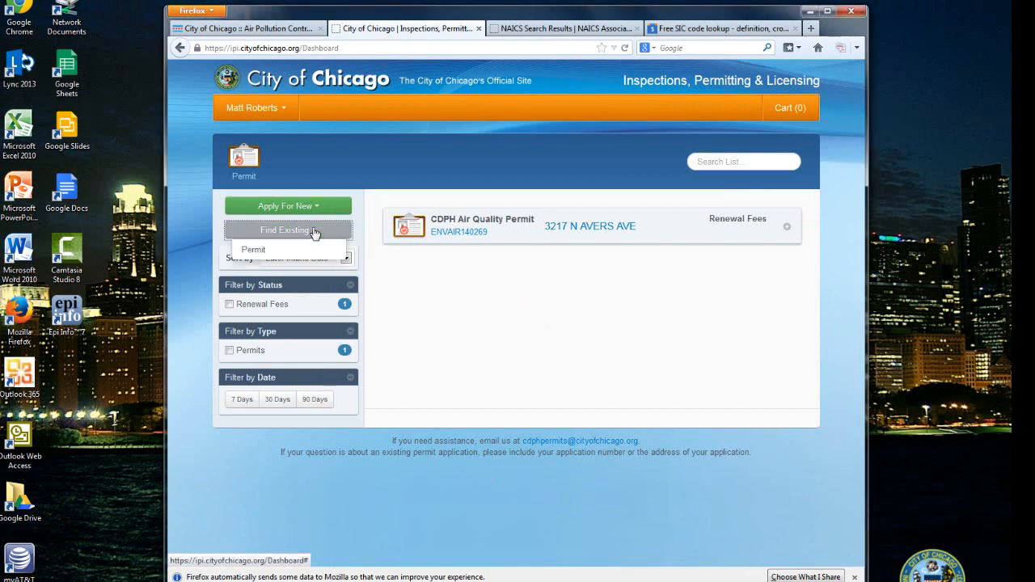
pyautogui.click(255, 250)
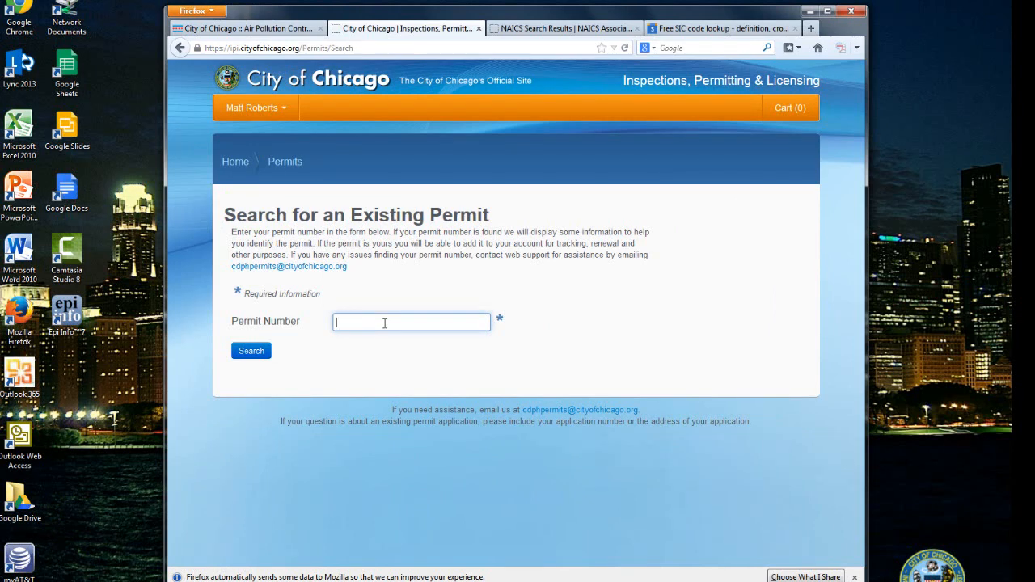
pyautogui.write('ENVAIR14')
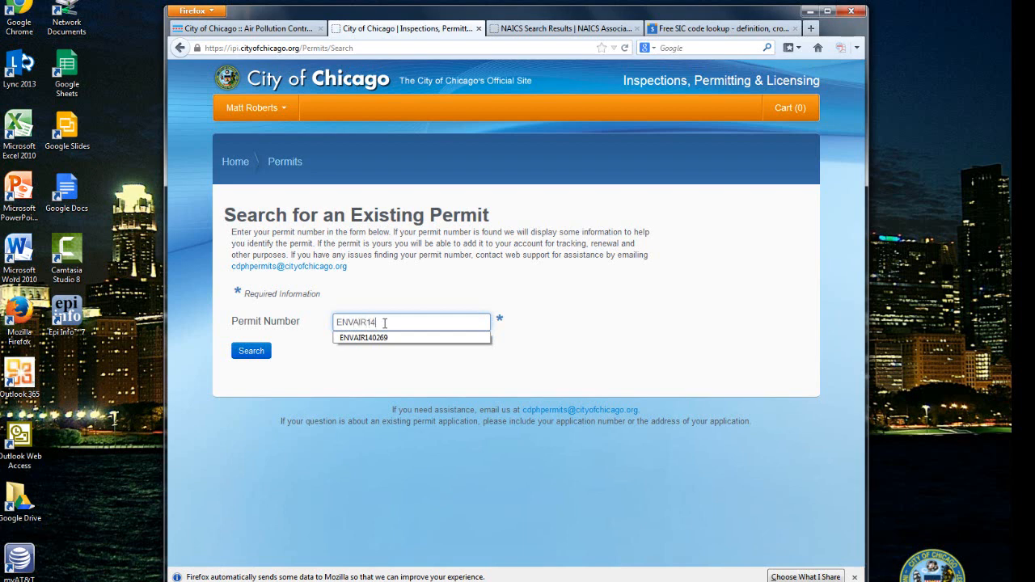
pyautogui.write('0269')
# Accept the suggested permit number ENVAIR140269 in the Permit Number field
pyautogui.click(406, 339)
pyautogui.click(406, 325)
pyautogui.click(406, 324)
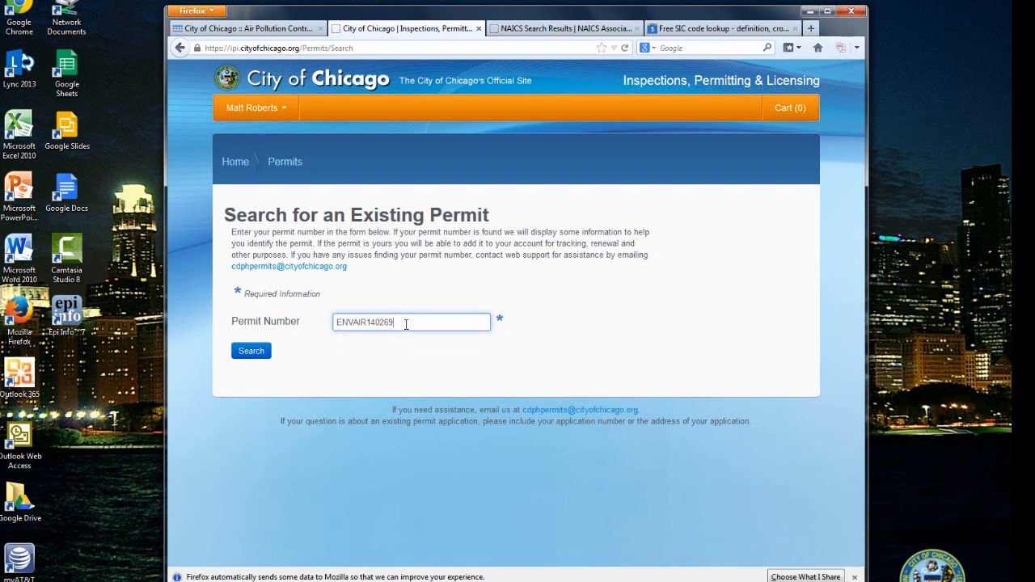
pyautogui.click(406, 324)
pyautogui.click(545, 343)
pyautogui.moveTo(367, 322); pyautogui.dragTo(334, 322)
pyautogui.click(349, 350)
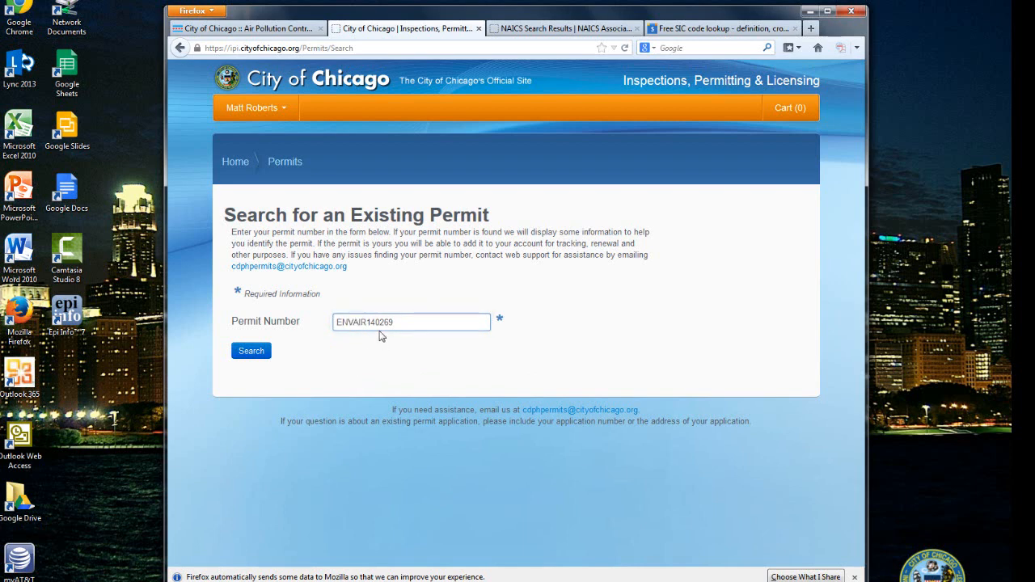
pyautogui.click(251, 354)
# Search for permit ENVAIR140269 and open its CDPH Air Quality Permit record
pyautogui.click(253, 353)
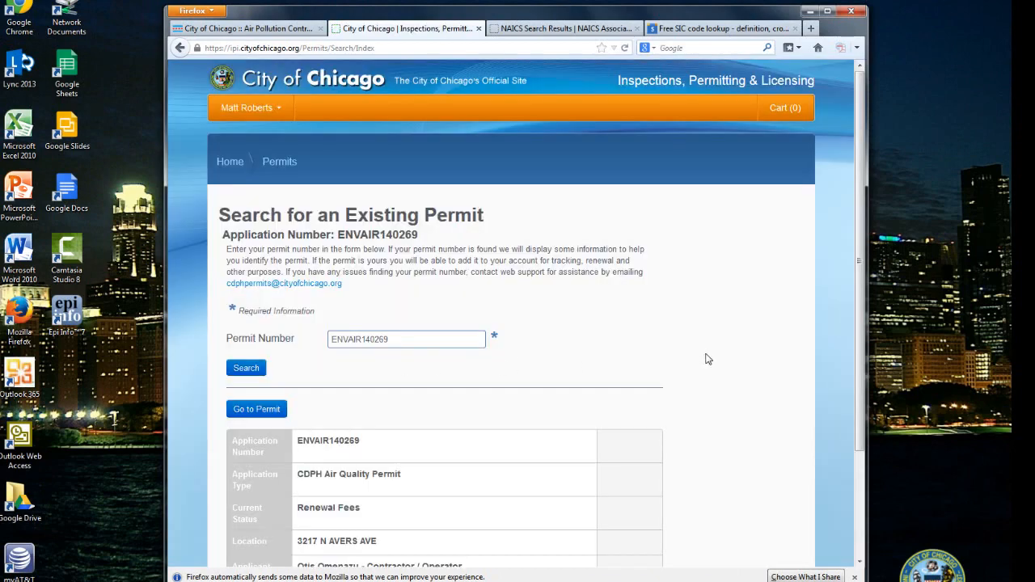
pyautogui.scroll(-3, 704, 358)
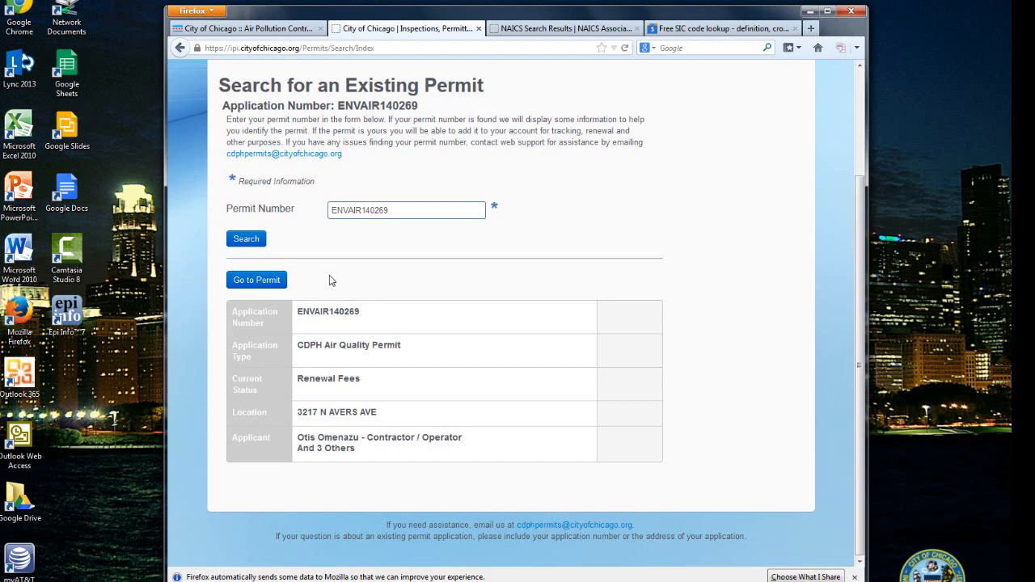
pyautogui.click(250, 283)
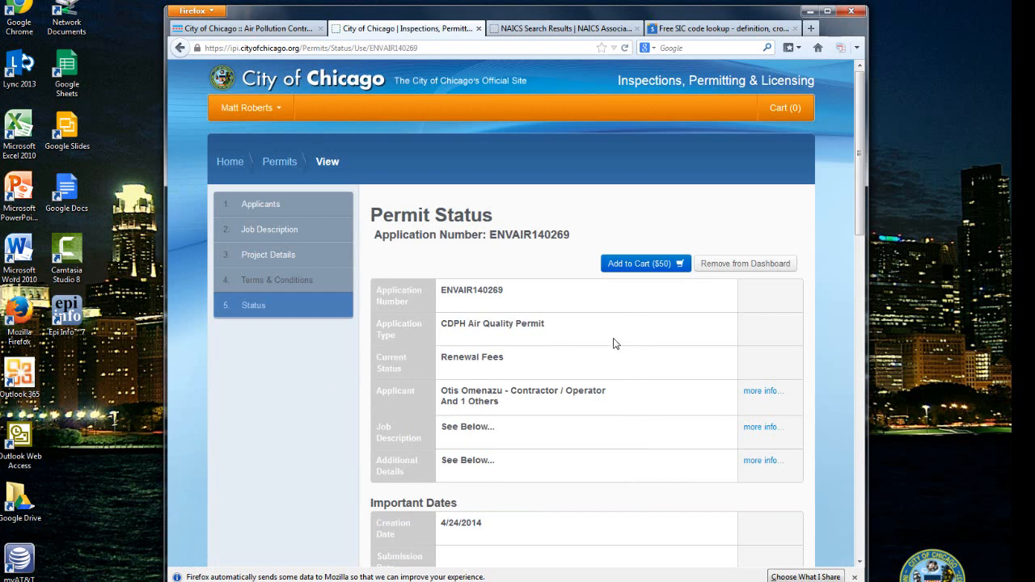
# Read through the ENVAIR140269 permit status sections, then begin editing its applicants
pyautogui.scroll(-2, 336, 420)
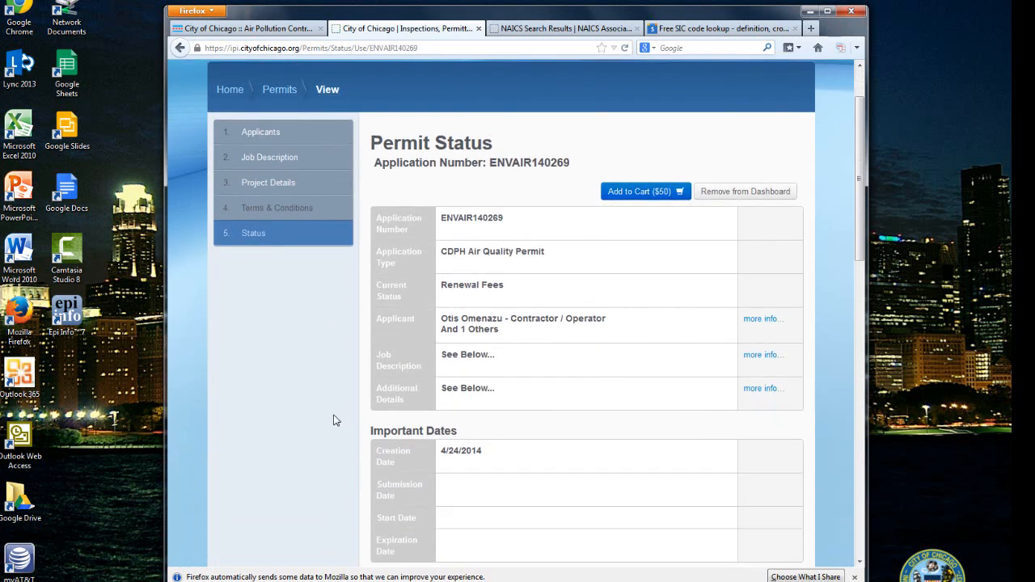
pyautogui.scroll(-7, 337, 420)
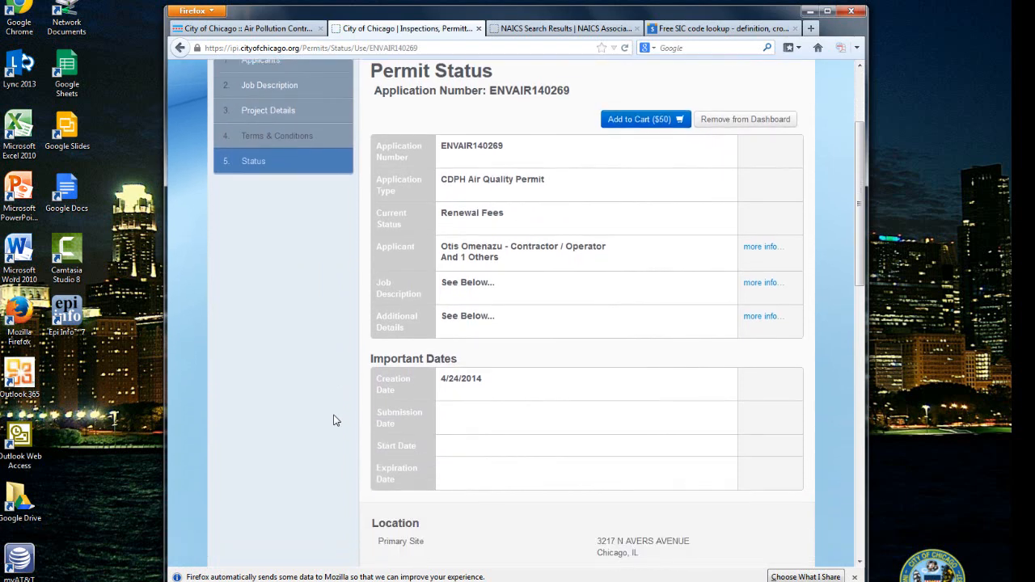
pyautogui.scroll(-2, 336, 421)
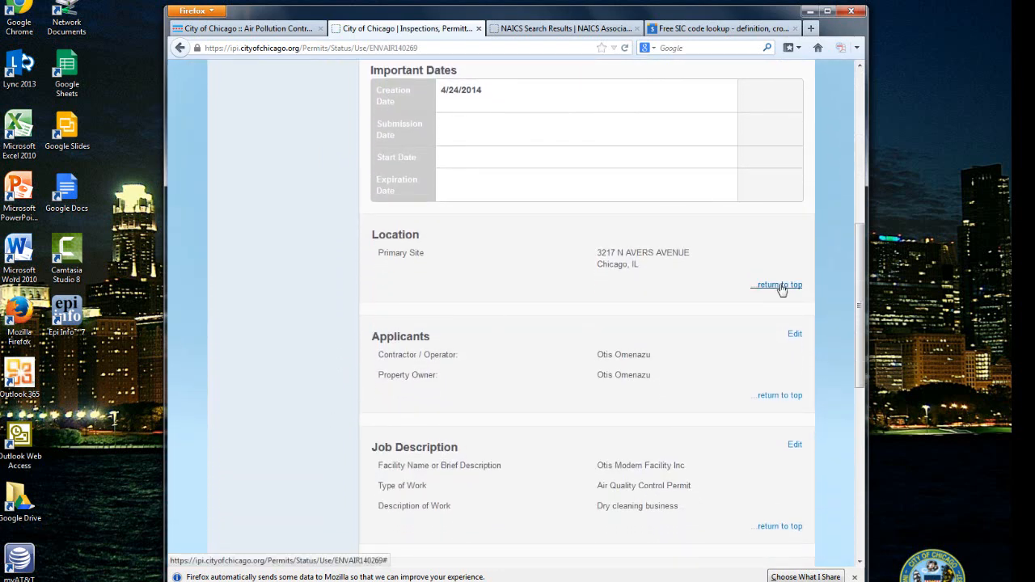
pyautogui.click(779, 285)
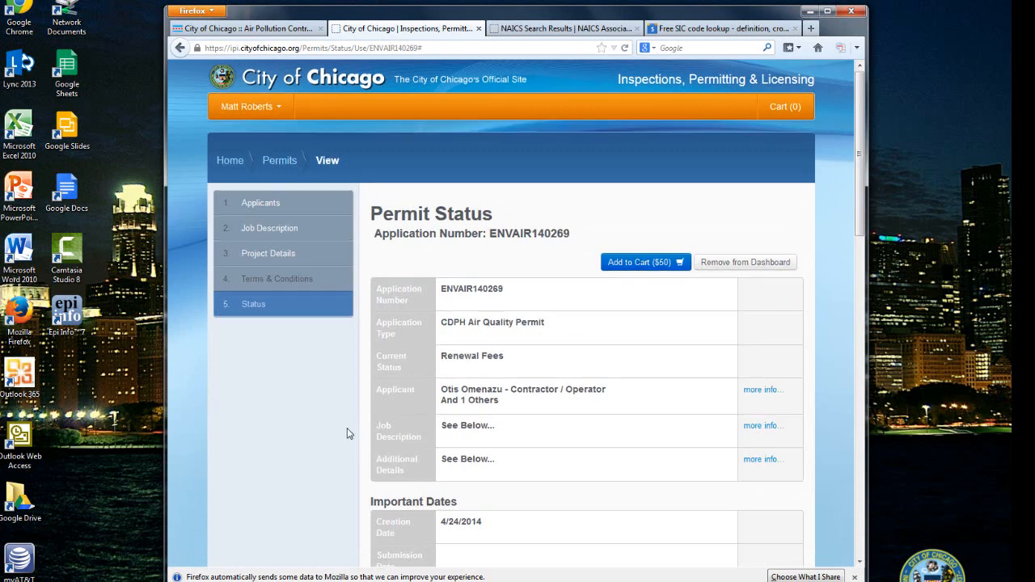
pyautogui.scroll(-7, 347, 433)
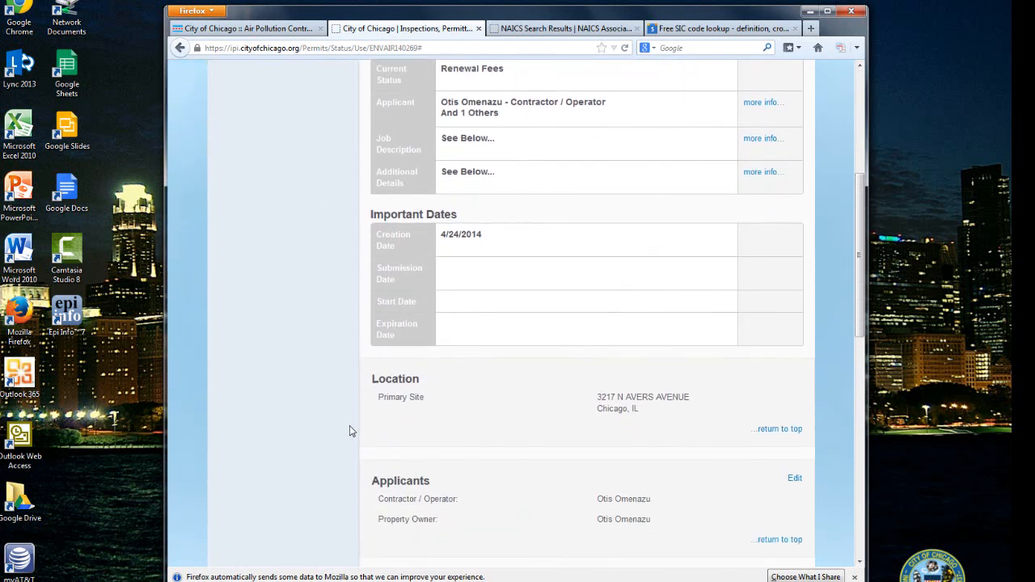
pyautogui.scroll(-3, 349, 429)
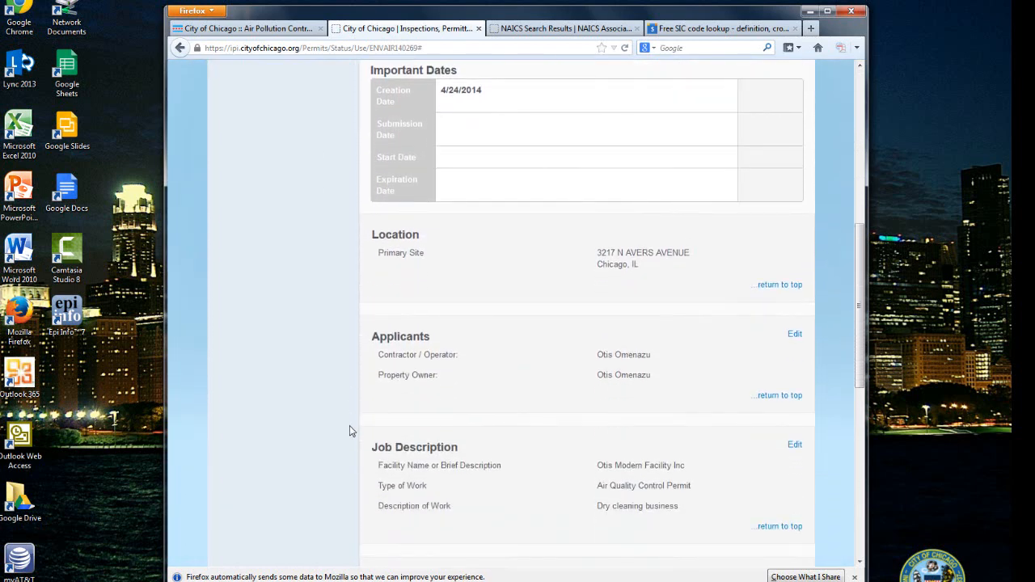
pyautogui.scroll(-2, 349, 429)
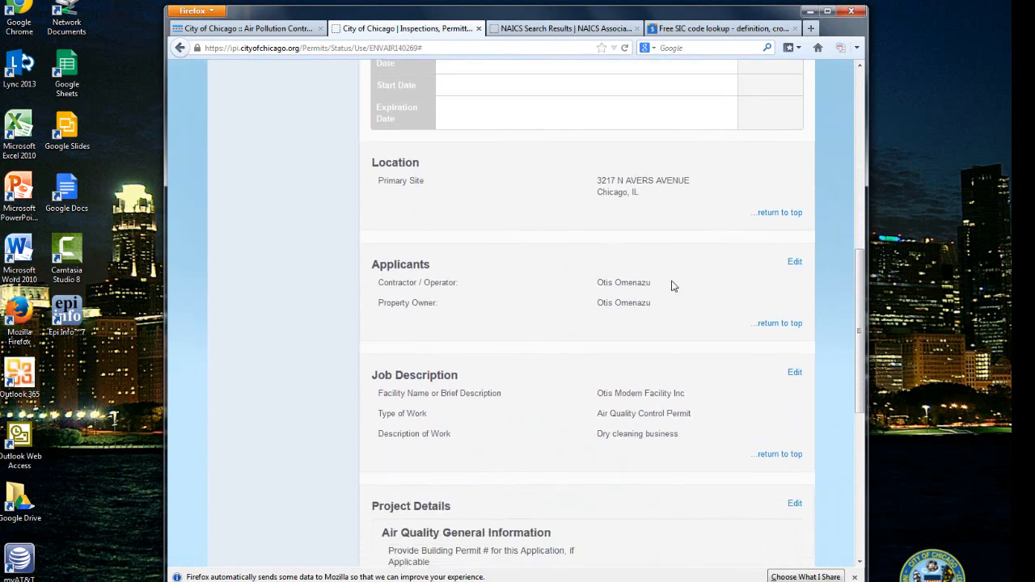
pyautogui.click(795, 261)
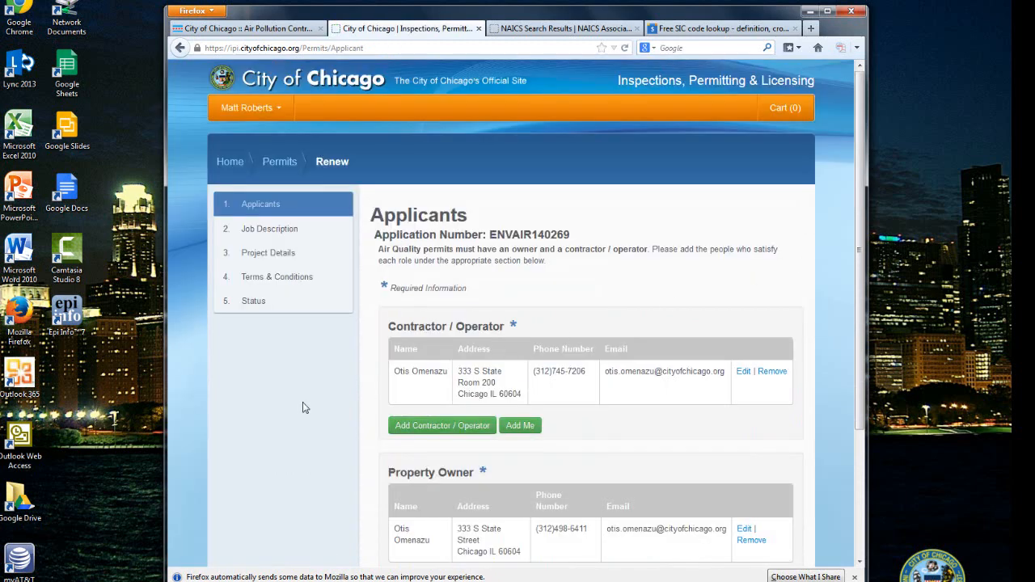
# Confirm the contractor/operator and property owner, then continue to Job Description
pyautogui.scroll(-3, 307, 395)
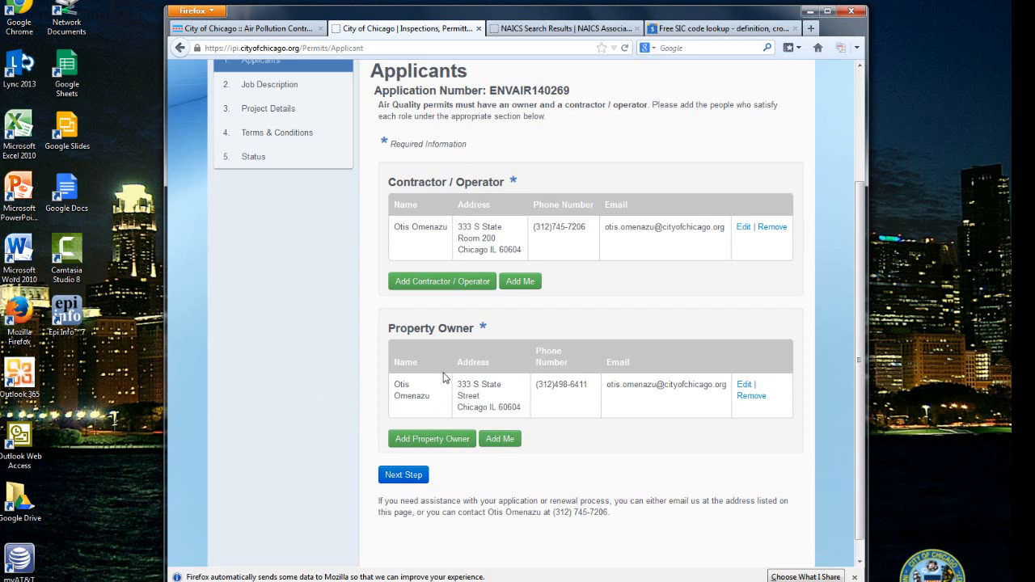
pyautogui.click(400, 477)
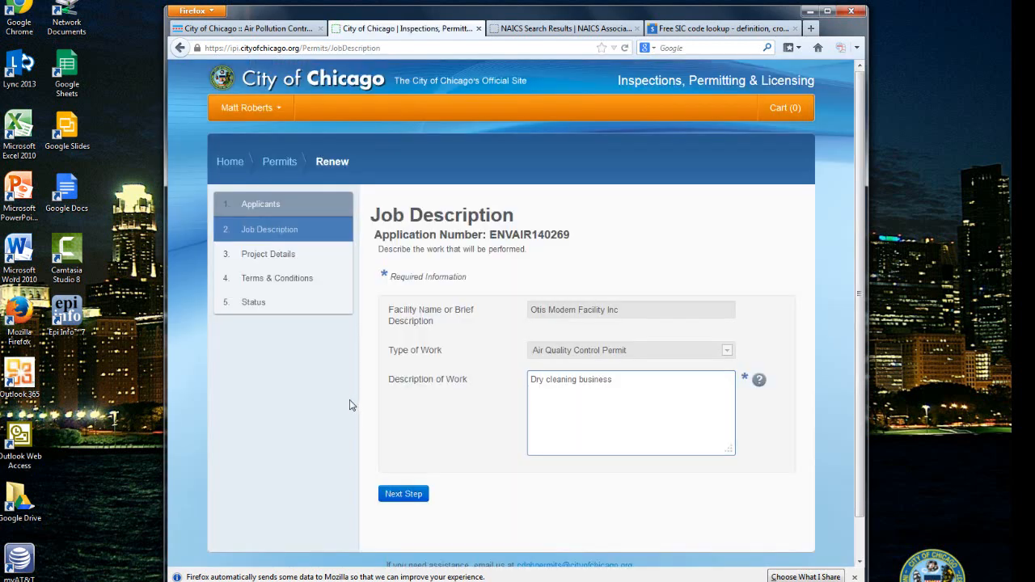
# Read the work description guidance, keep 'Dry cleaning business', and continue to Project Details
pyautogui.click(761, 385)
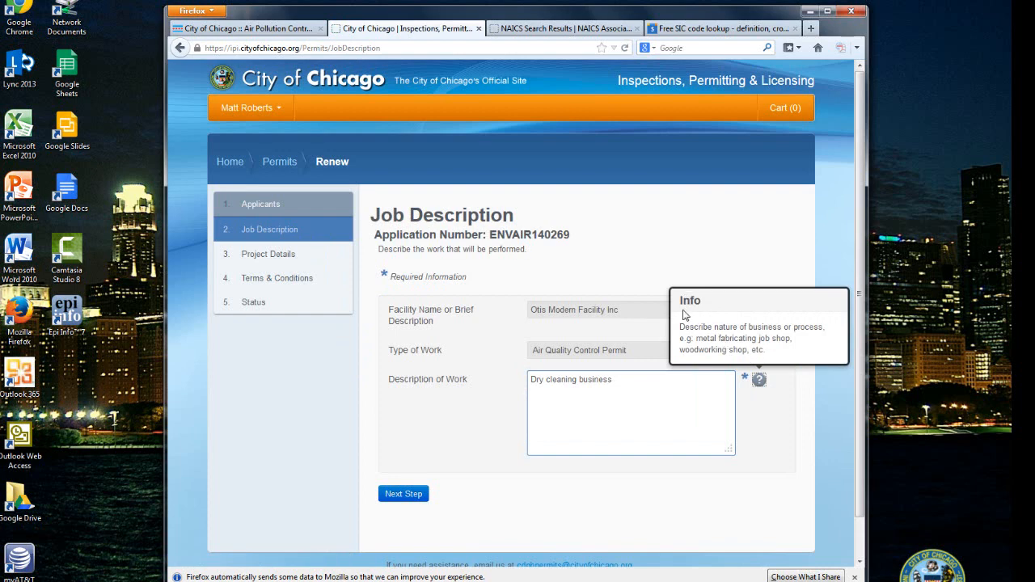
pyautogui.click(803, 406)
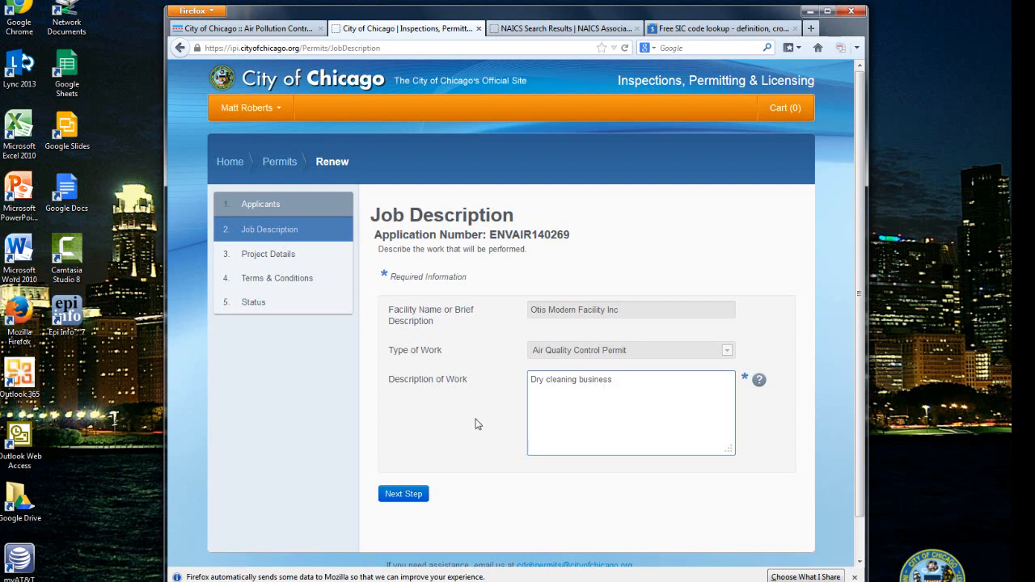
pyautogui.click(398, 497)
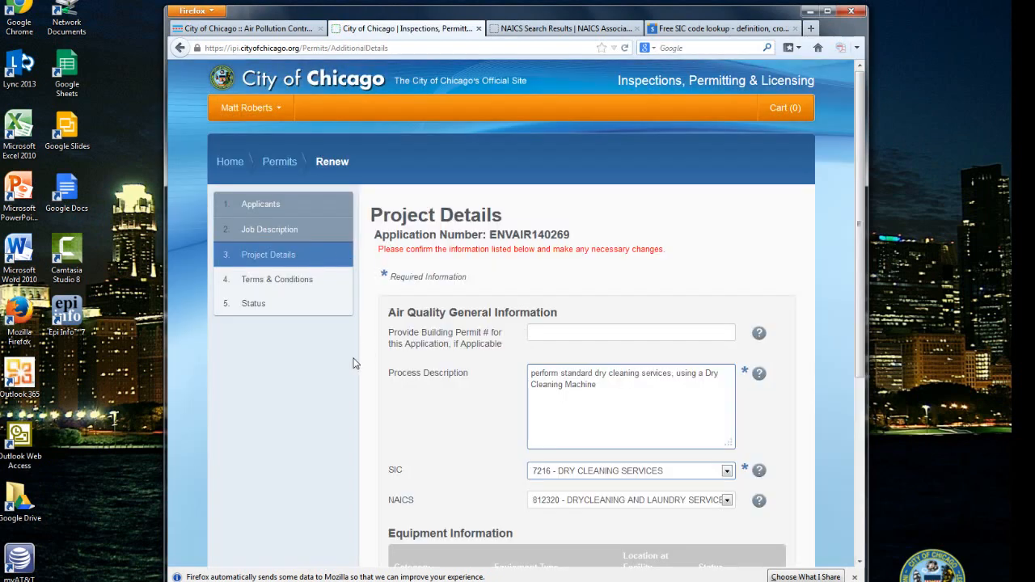
# Review Project Details, reading the Building Permit number and SIC code guidance notes
pyautogui.scroll(-2, 355, 359)
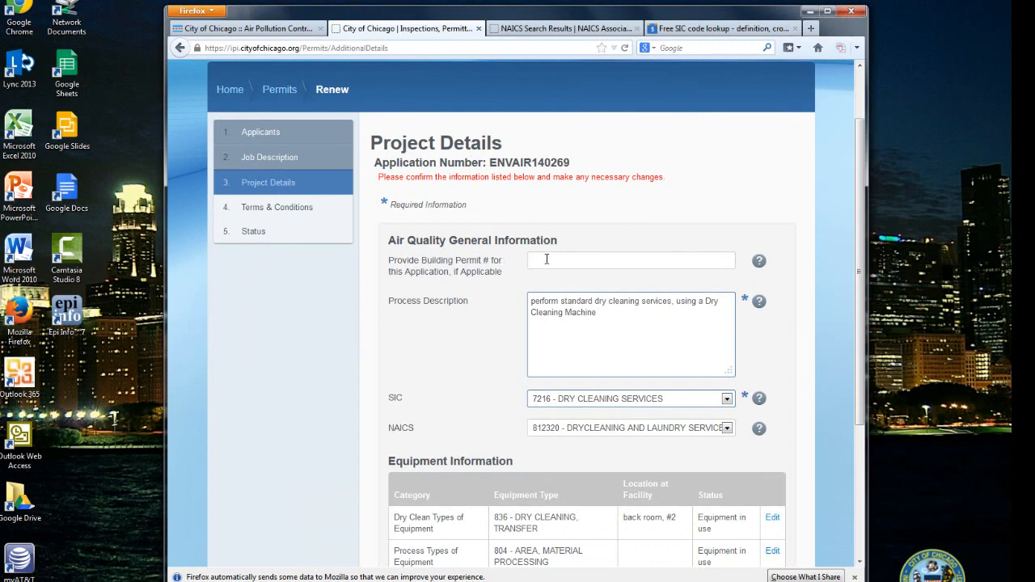
pyautogui.click(759, 263)
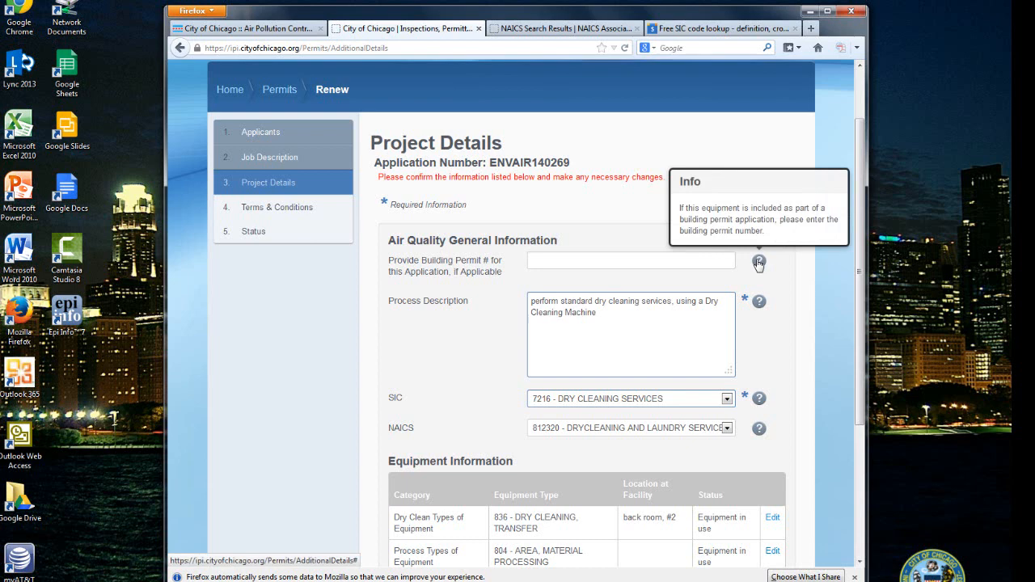
pyautogui.click(572, 261)
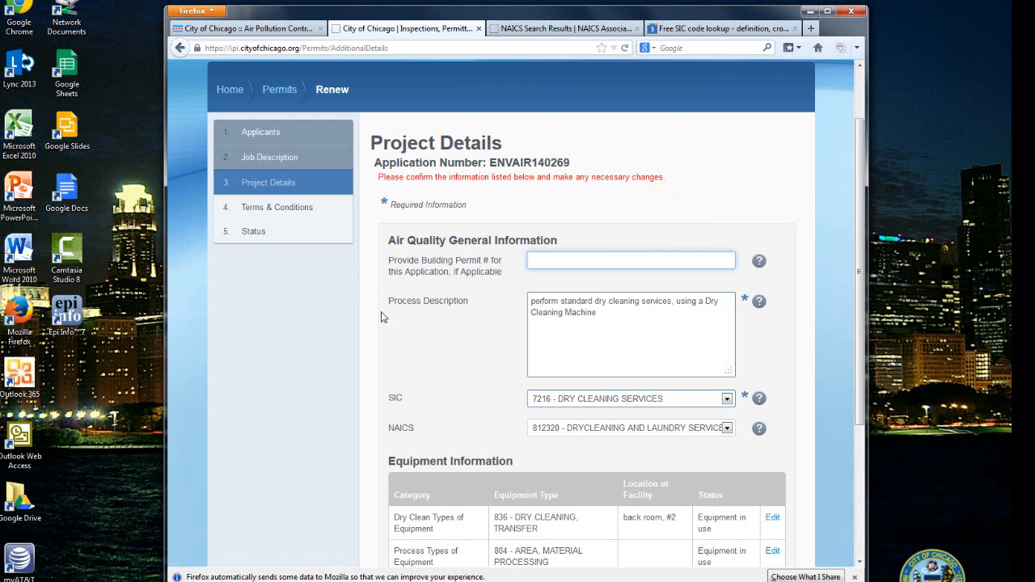
pyautogui.click(629, 316)
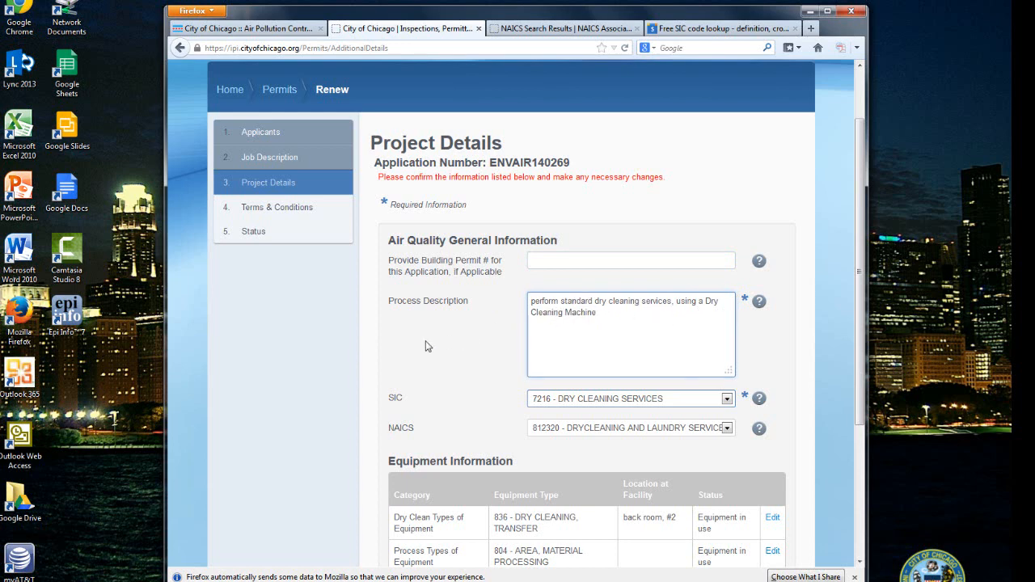
pyautogui.scroll(-2, 394, 344)
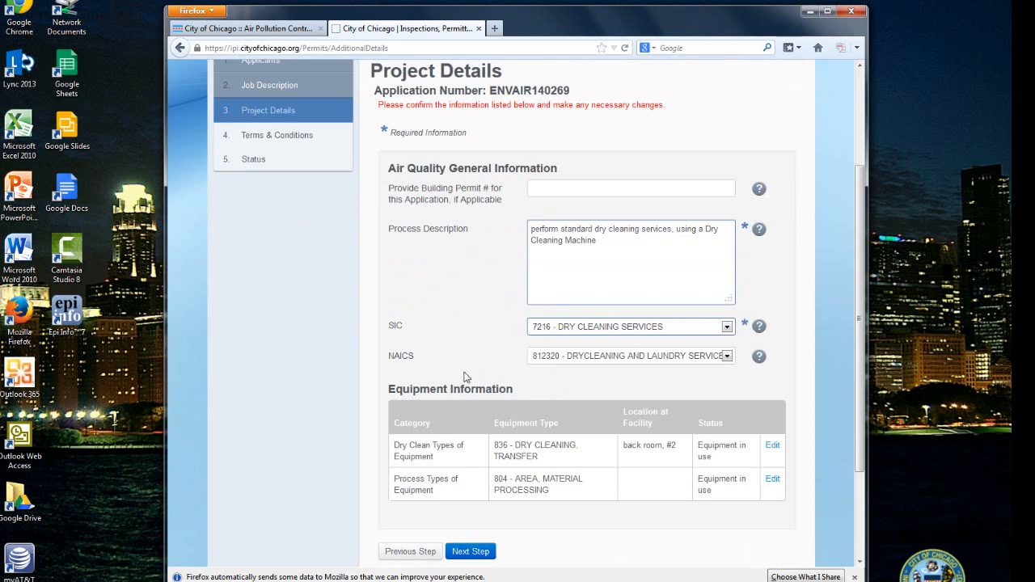
pyautogui.click(759, 328)
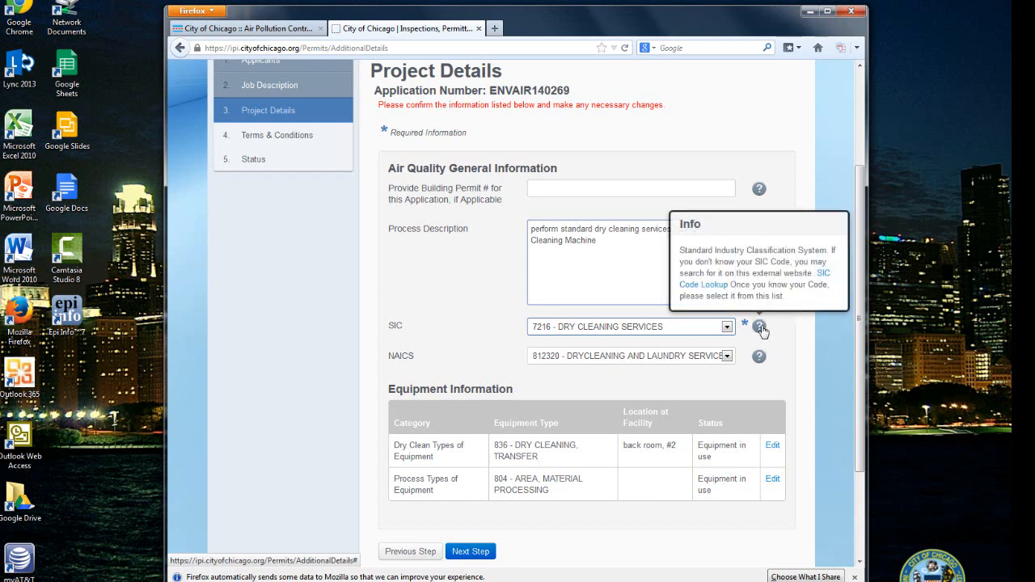
# Open the external SIC code lookup website from the SIC info note
pyautogui.click(699, 291)
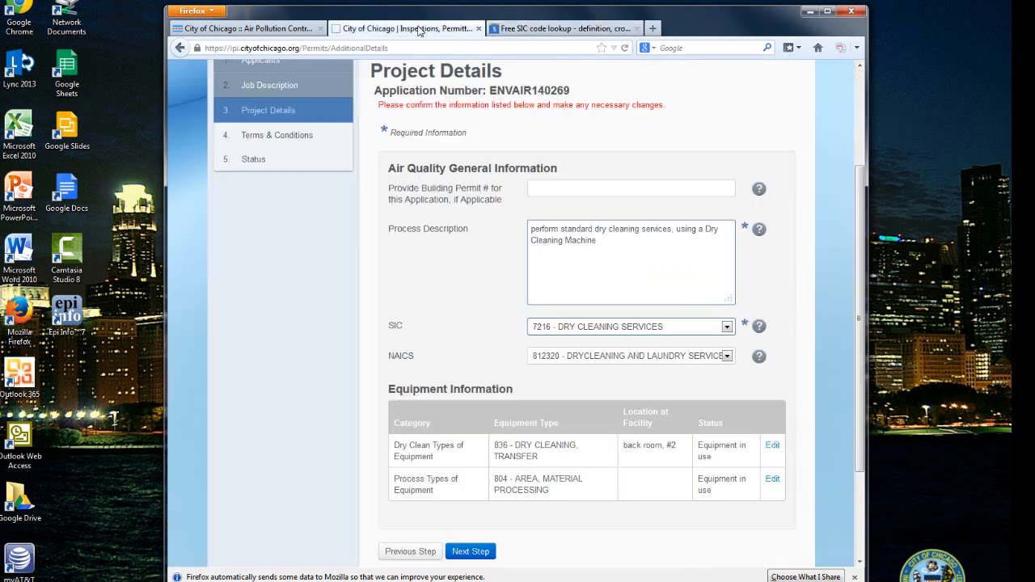
# Search SICCODE.com for 'dry cleaning' to confirm code 7216
pyautogui.click(422, 30)
pyautogui.click(558, 30)
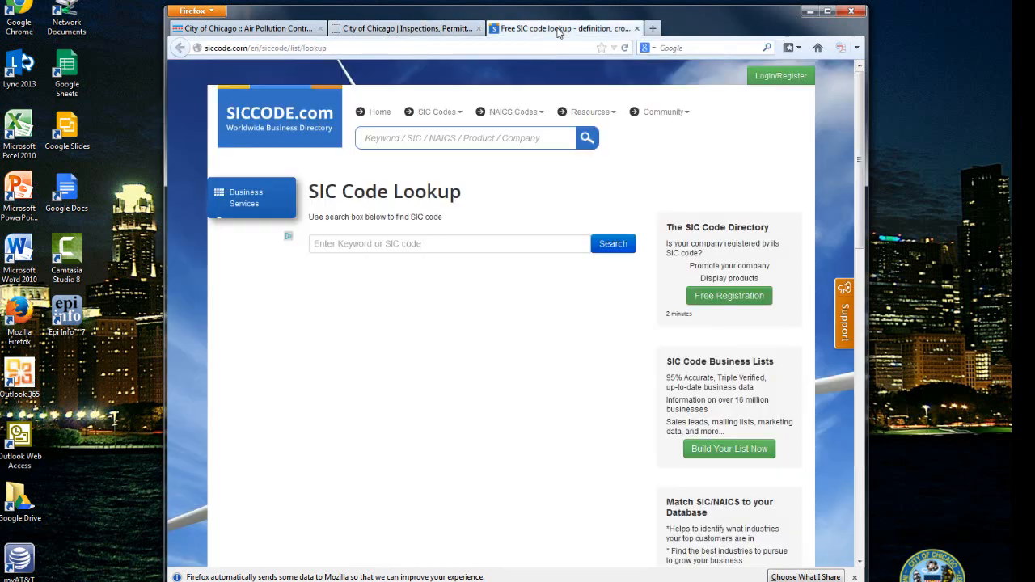
pyautogui.click(337, 246)
pyautogui.write('d')
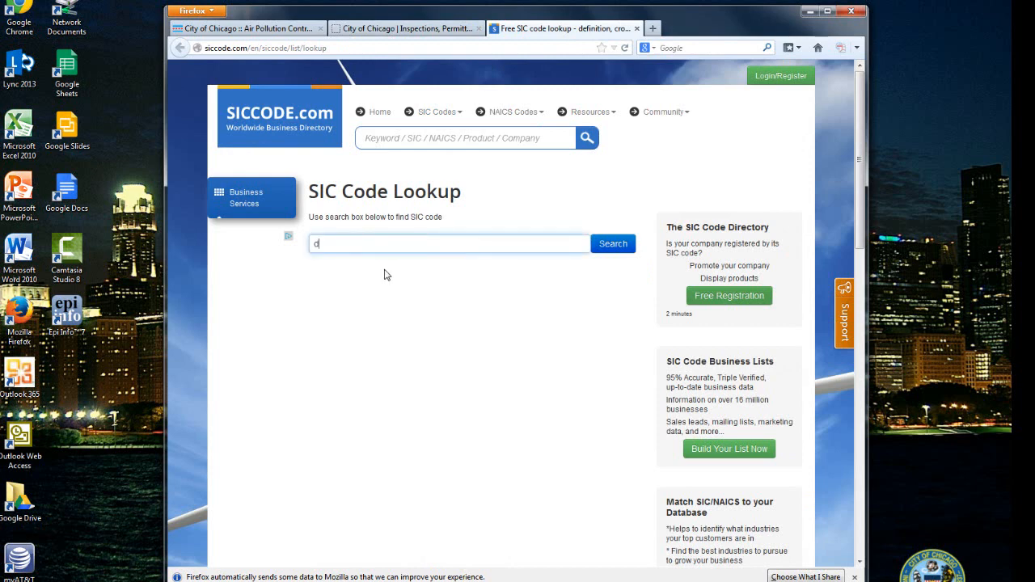
pyautogui.write('ry cleaning')
pyautogui.click(610, 248)
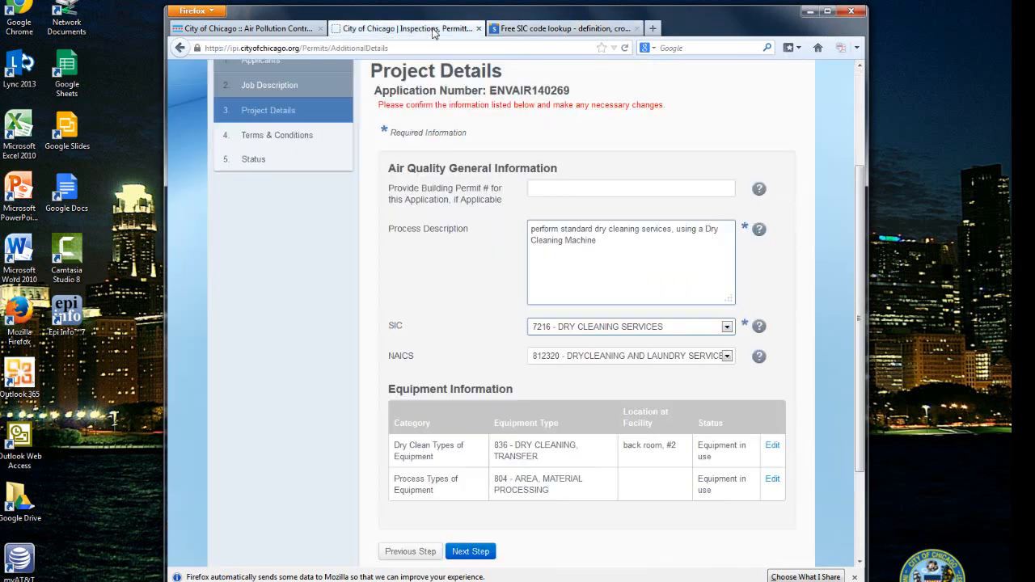
# Keep SIC 7216 - DRY CLEANING SERVICES and open the NAICS code lookup site
pyautogui.click(434, 29)
pyautogui.click(726, 328)
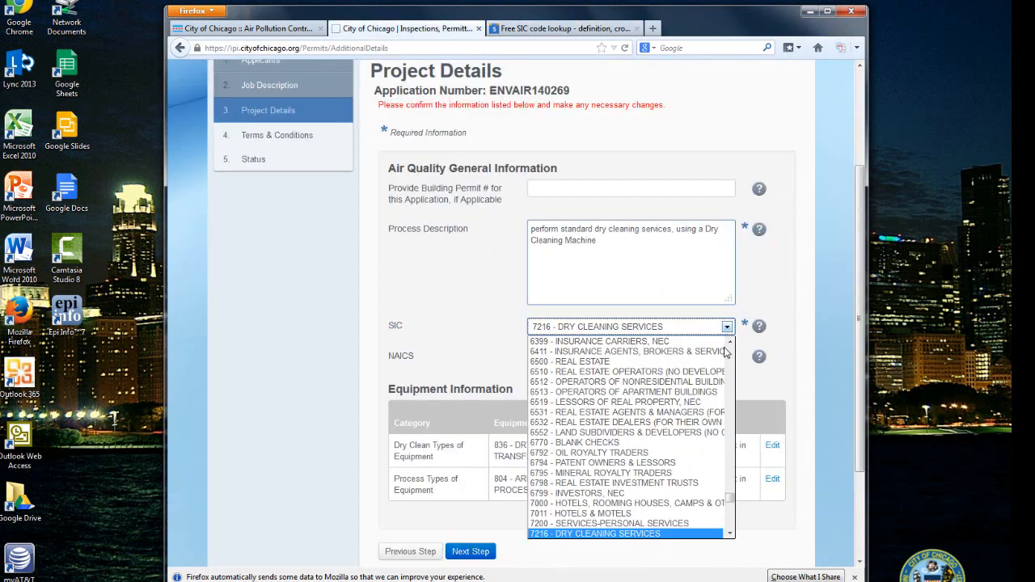
pyautogui.click(605, 535)
pyautogui.click(454, 346)
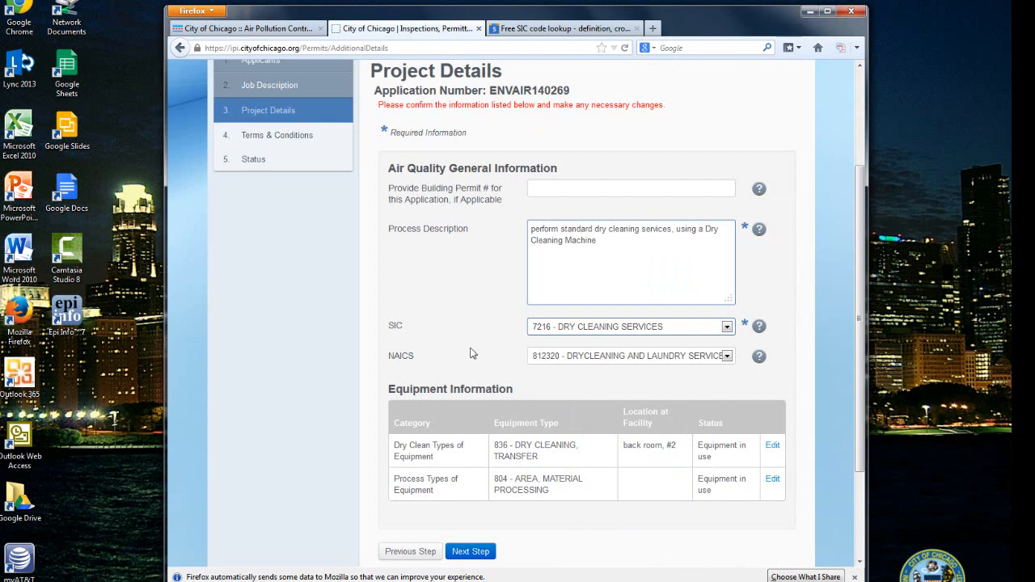
pyautogui.click(760, 357)
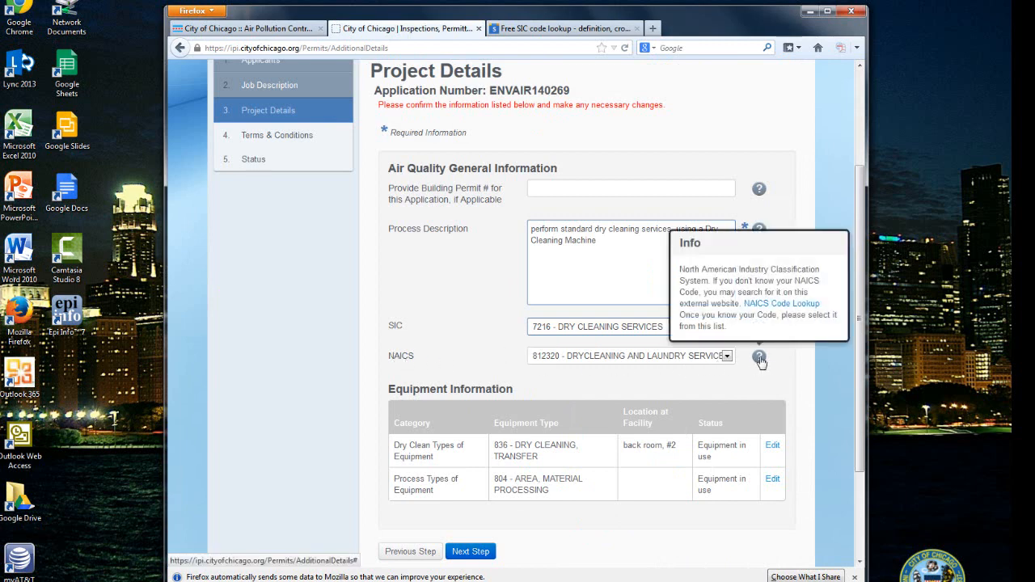
pyautogui.click(778, 305)
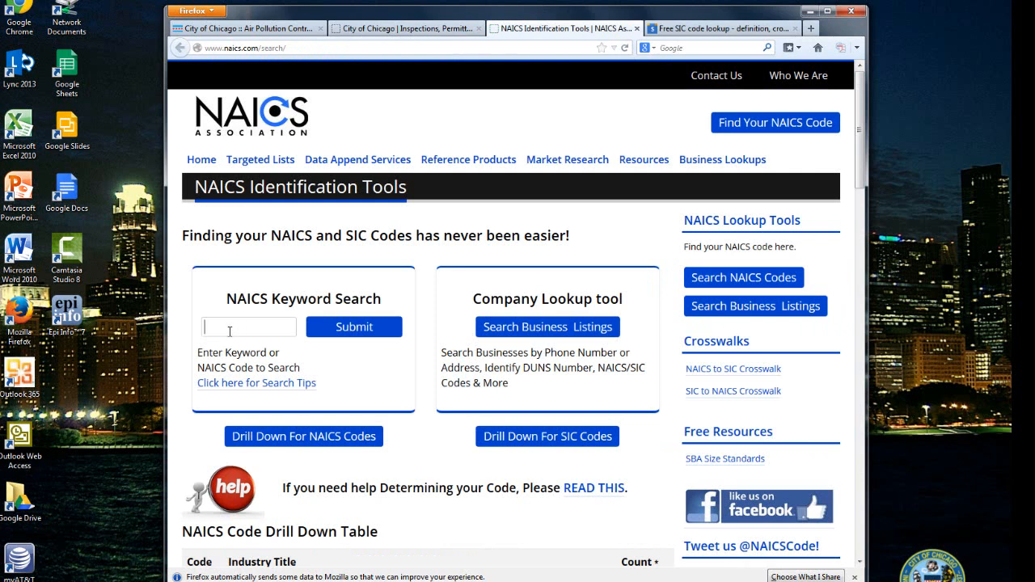
# Search naics.com for 'dry cleaning' and scan results, including 812320 Drycleaning and Laundry Services
pyautogui.write('dry cleaning')
pyautogui.click(229, 343)
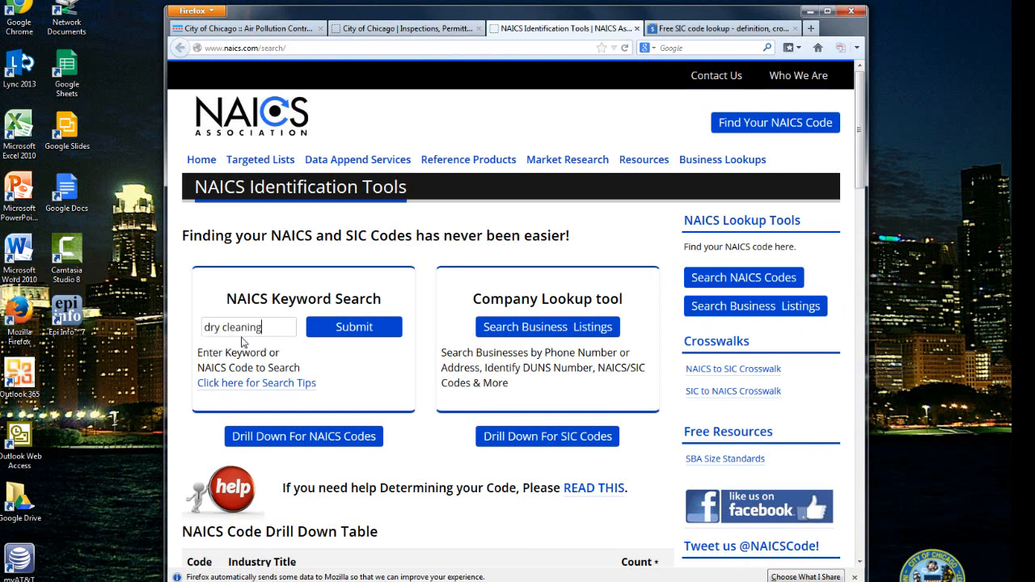
pyautogui.click(349, 330)
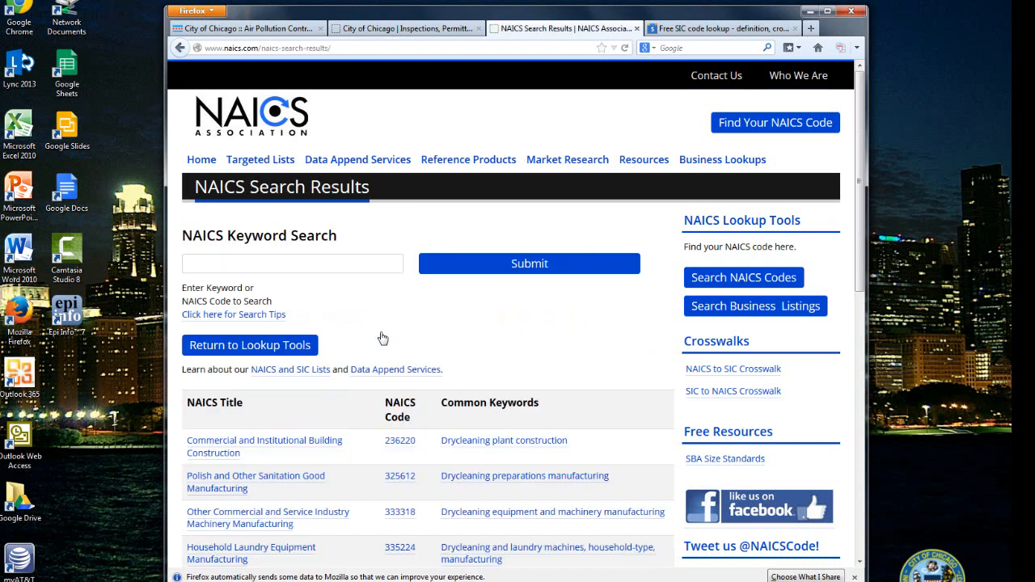
pyautogui.scroll(-2, 397, 337)
pyautogui.scroll(-4, 397, 337)
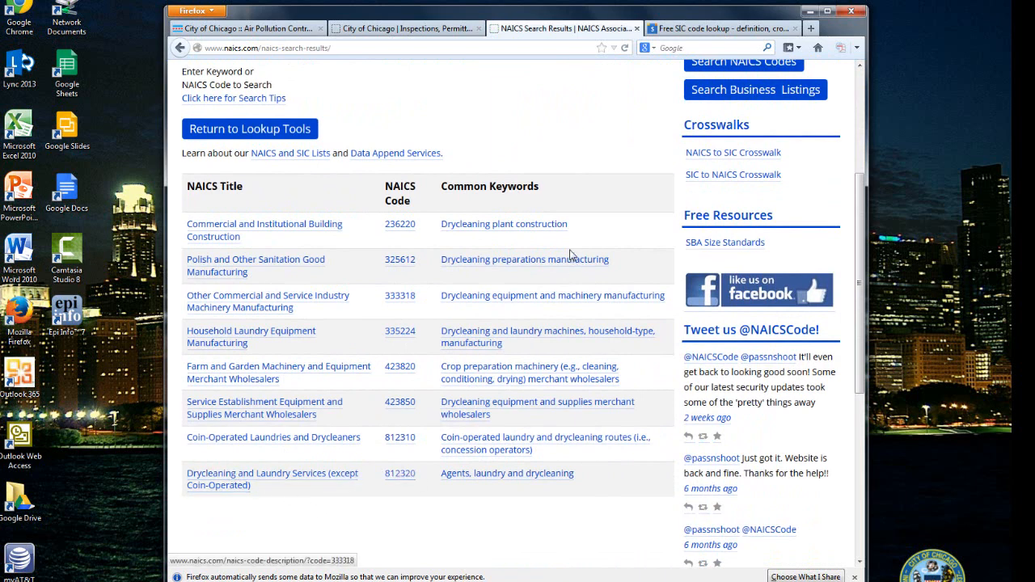
# Reselect NAICS 812320 Drycleaning and Laundry Services on the permit's Project Details
pyautogui.click(411, 31)
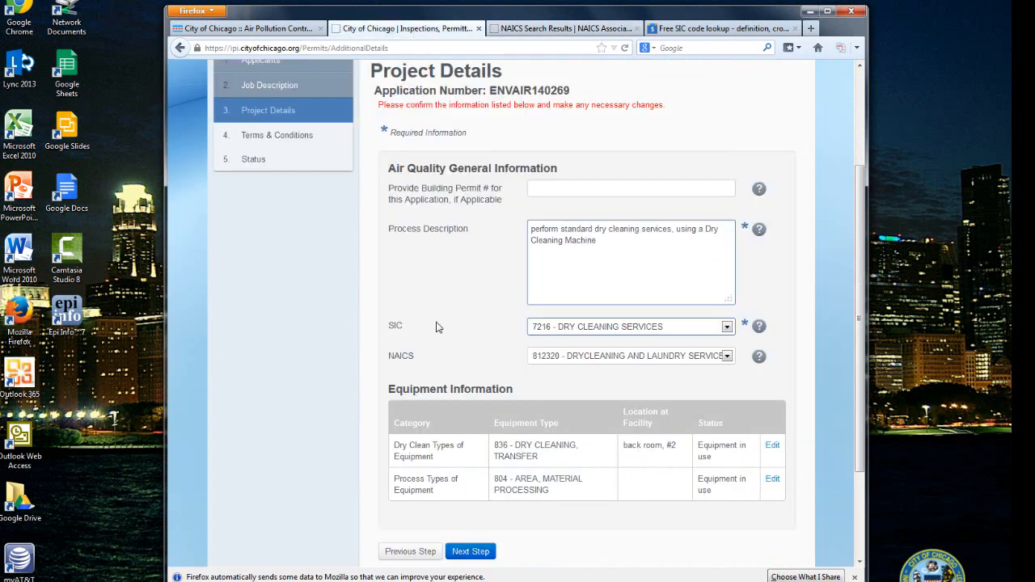
pyautogui.click(727, 357)
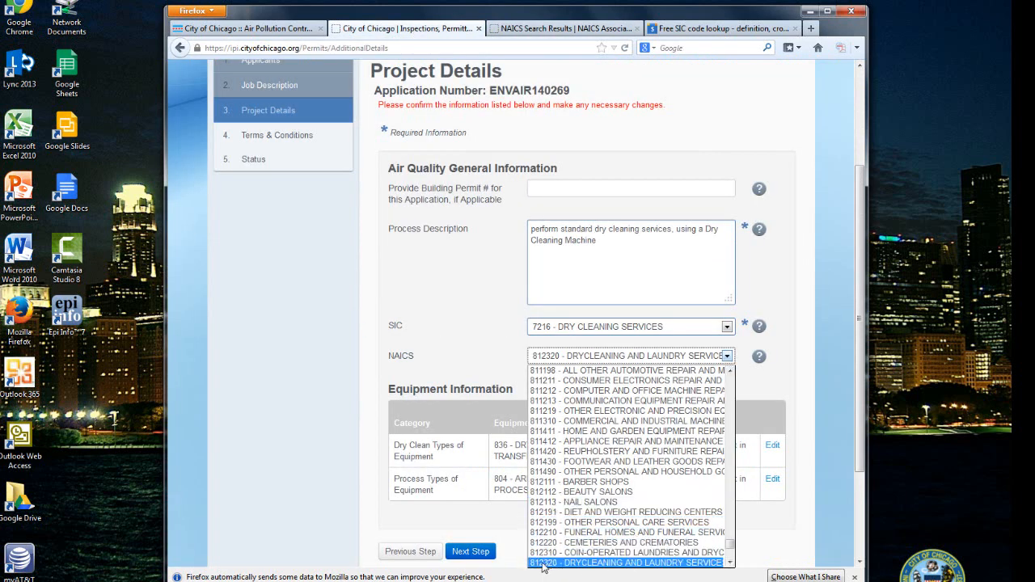
pyautogui.scroll(-2, 722, 558)
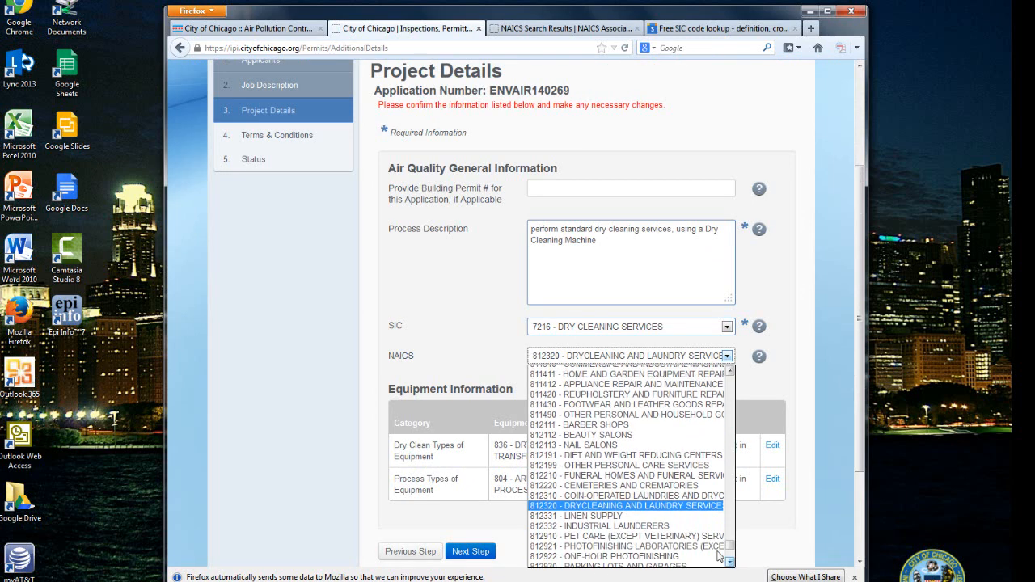
pyautogui.click(639, 503)
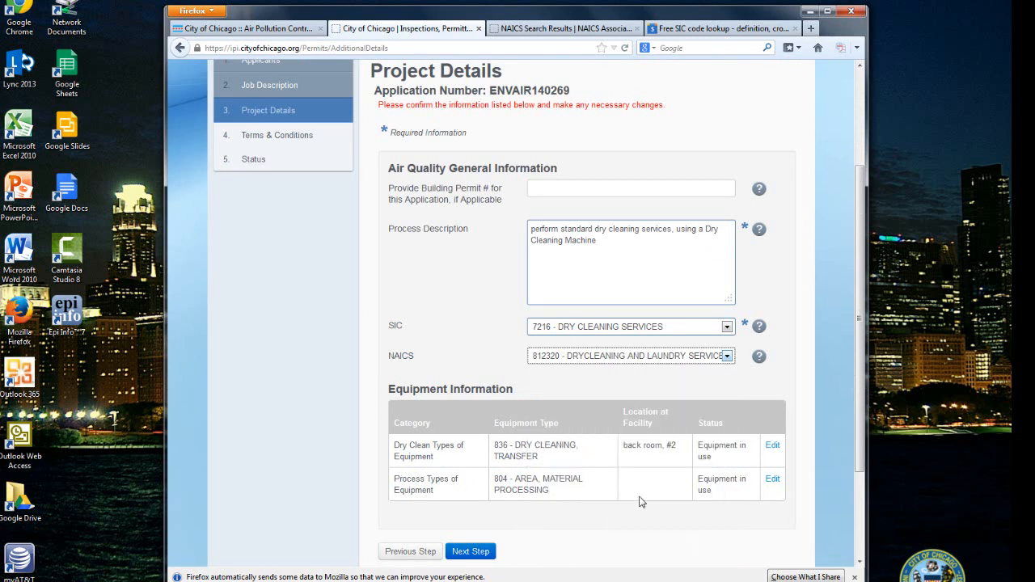
pyautogui.click(417, 349)
pyautogui.scroll(-3, 349, 371)
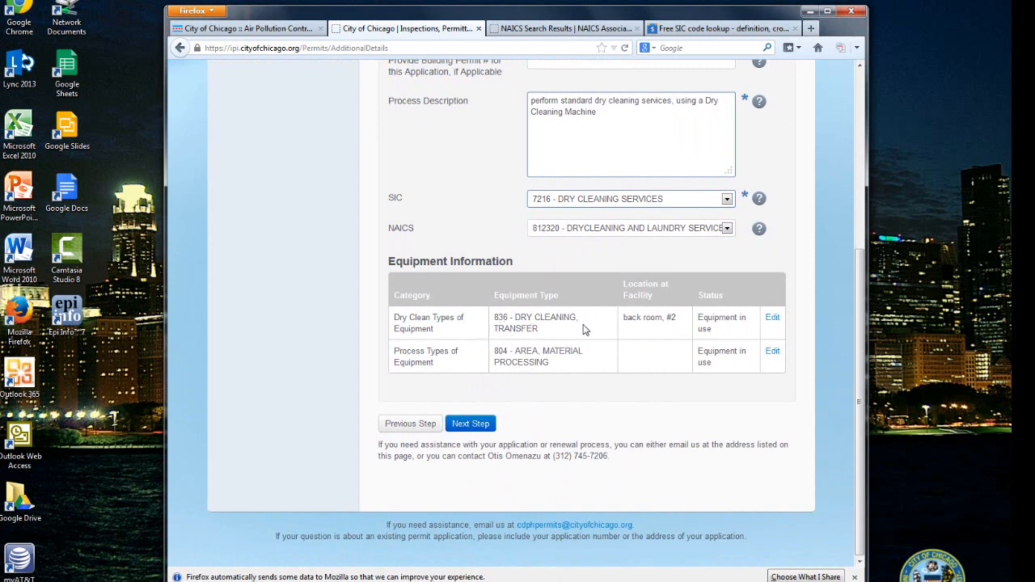
# Set the second equipment item to Dry Clean Types of Equipment, type 834 - DRY CLEANING, HYDROCARBON
pyautogui.click(772, 353)
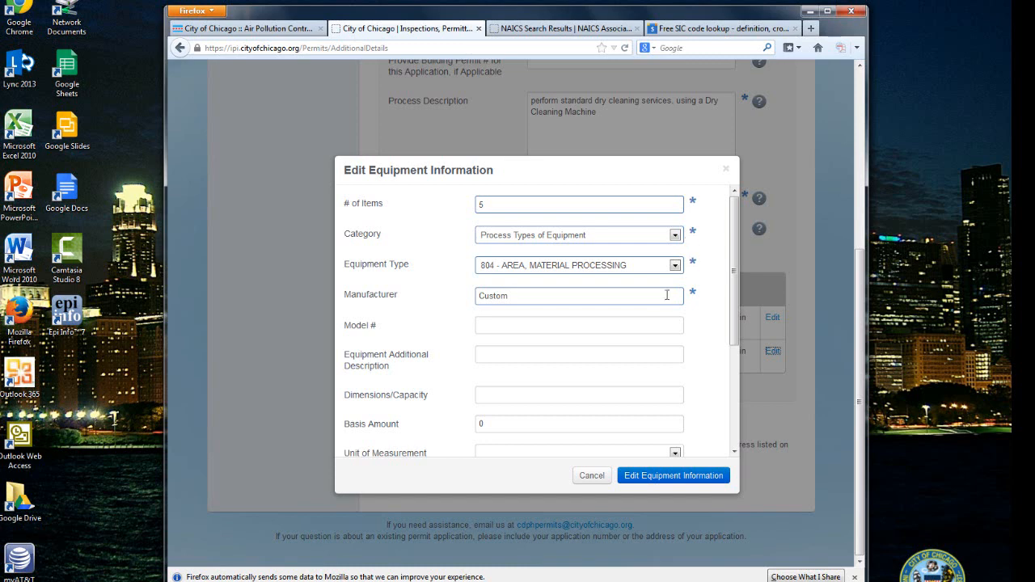
pyautogui.moveTo(734, 328); pyautogui.dragTo(734, 198)
pyautogui.click(675, 234)
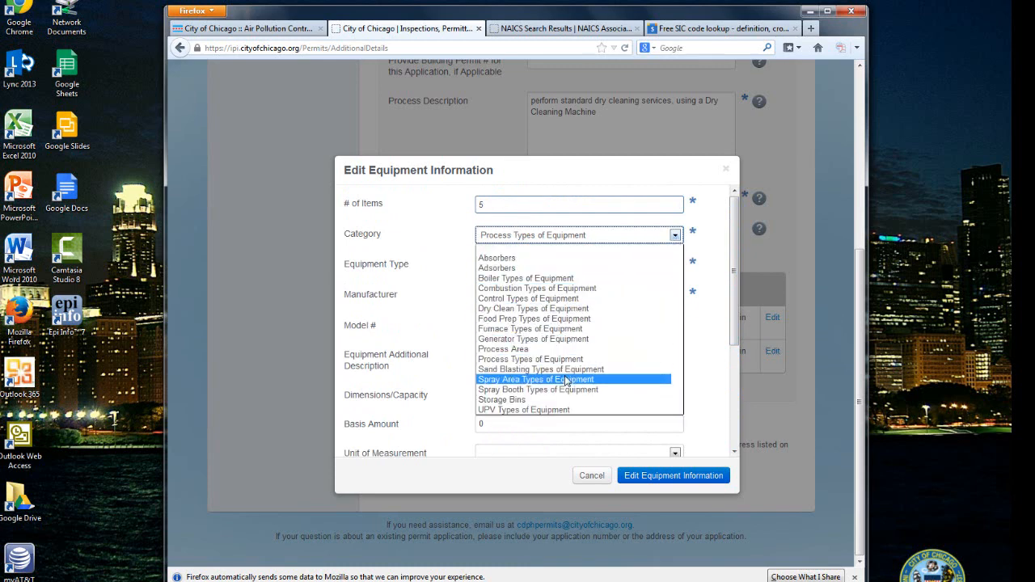
pyautogui.click(556, 309)
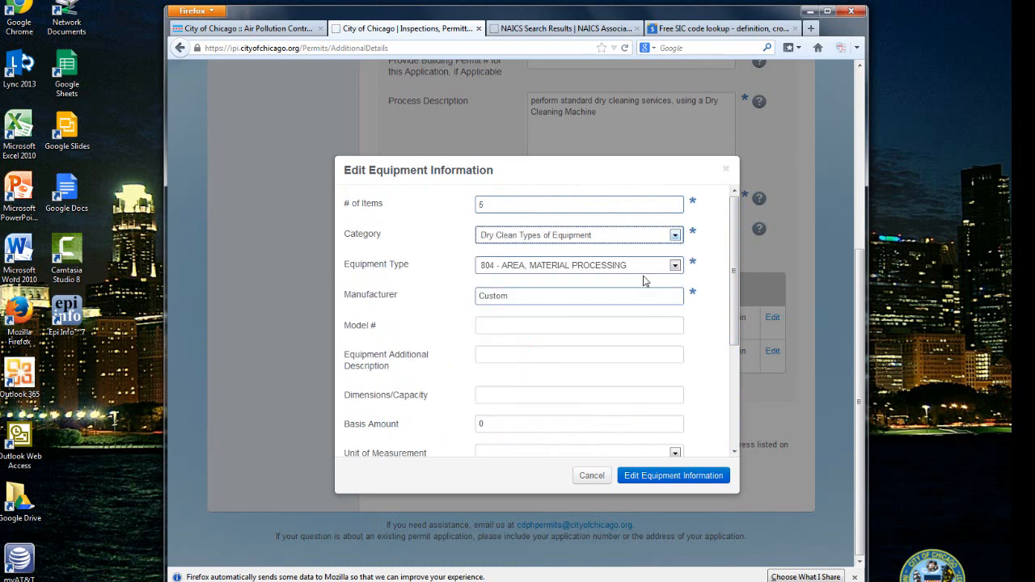
pyautogui.click(675, 265)
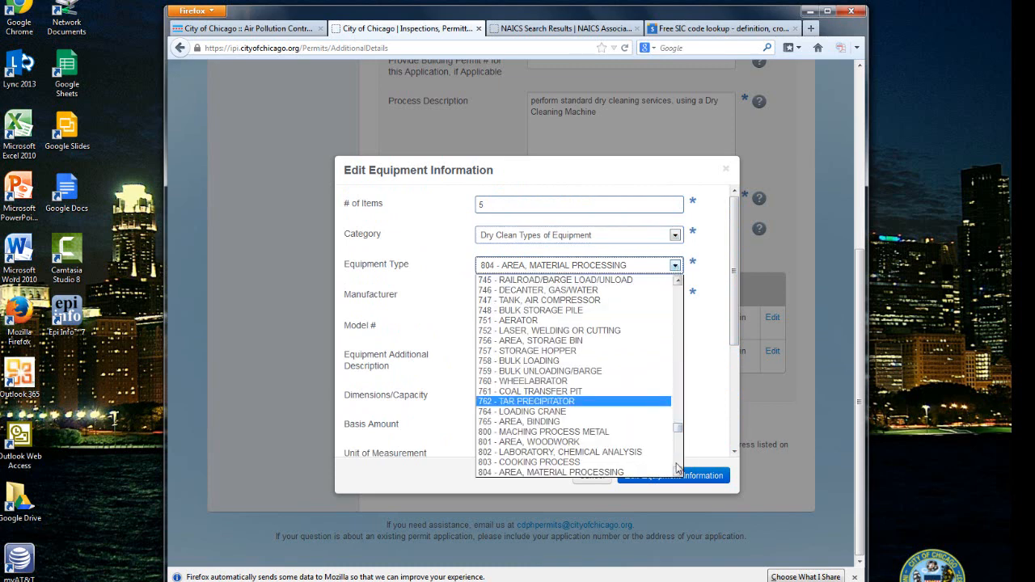
pyautogui.scroll(-10, 678, 468)
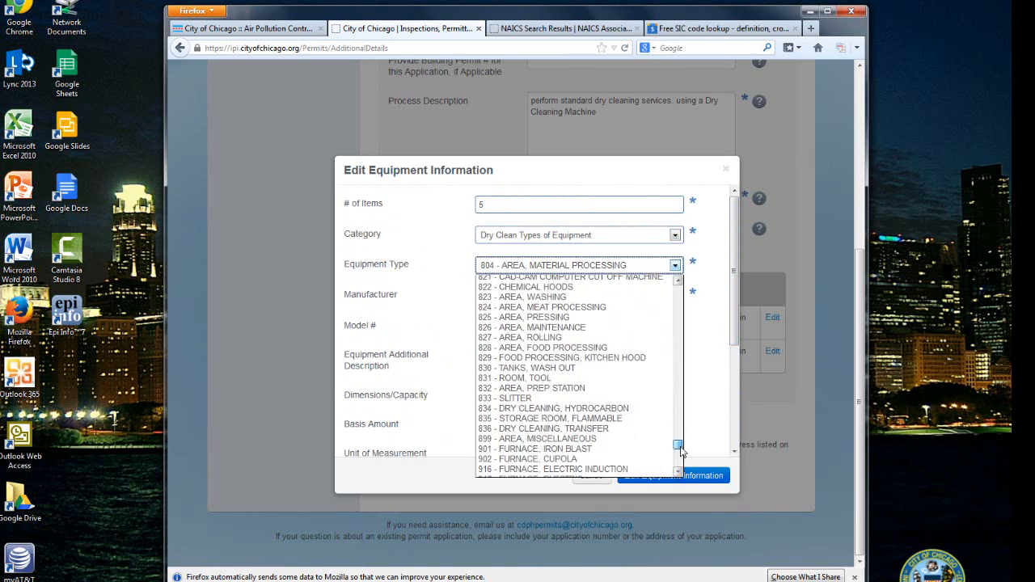
pyautogui.moveTo(680, 447); pyautogui.dragTo(680, 450)
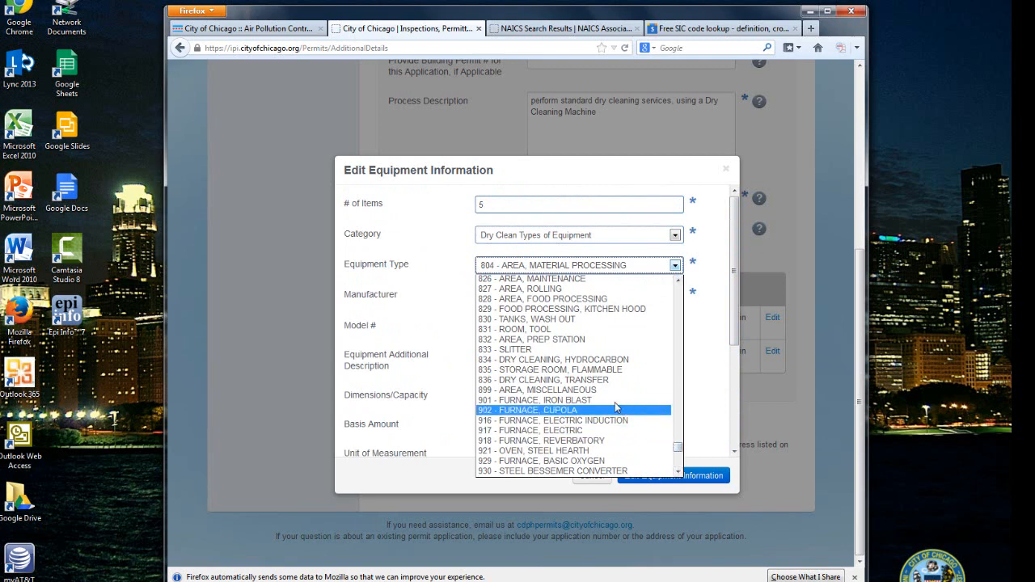
pyautogui.click(526, 362)
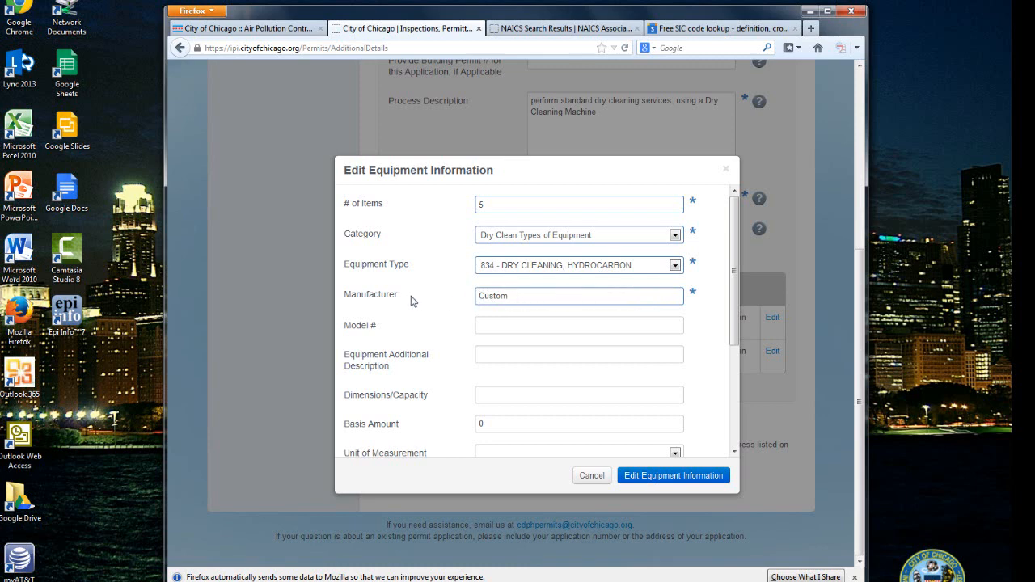
pyautogui.click(492, 326)
# Enter 'back room, #1' as the equipment's Location at Facility and save the edited equipment information
pyautogui.scroll(-1, 420, 358)
pyautogui.scroll(-5, 421, 358)
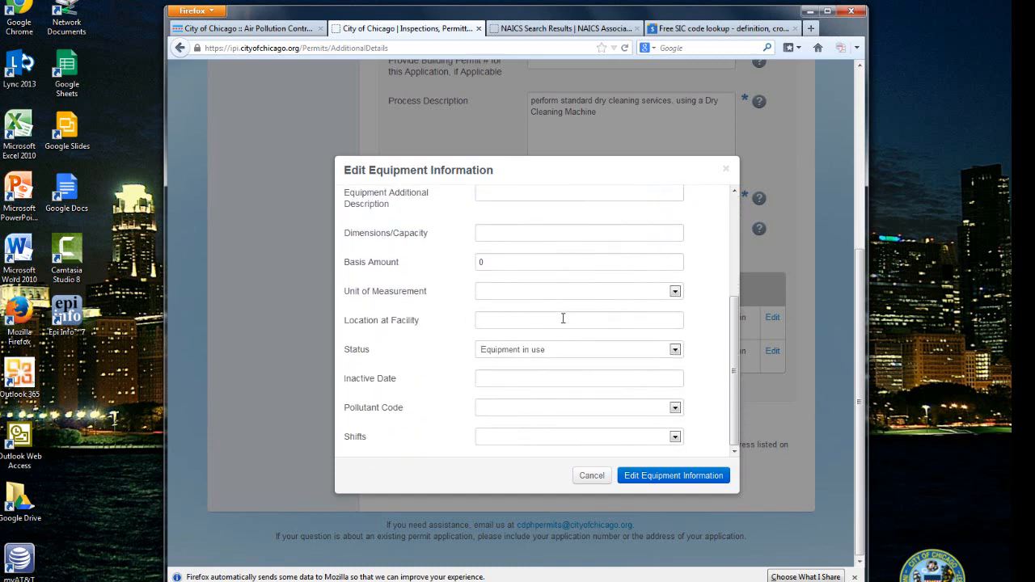
pyautogui.click(496, 318)
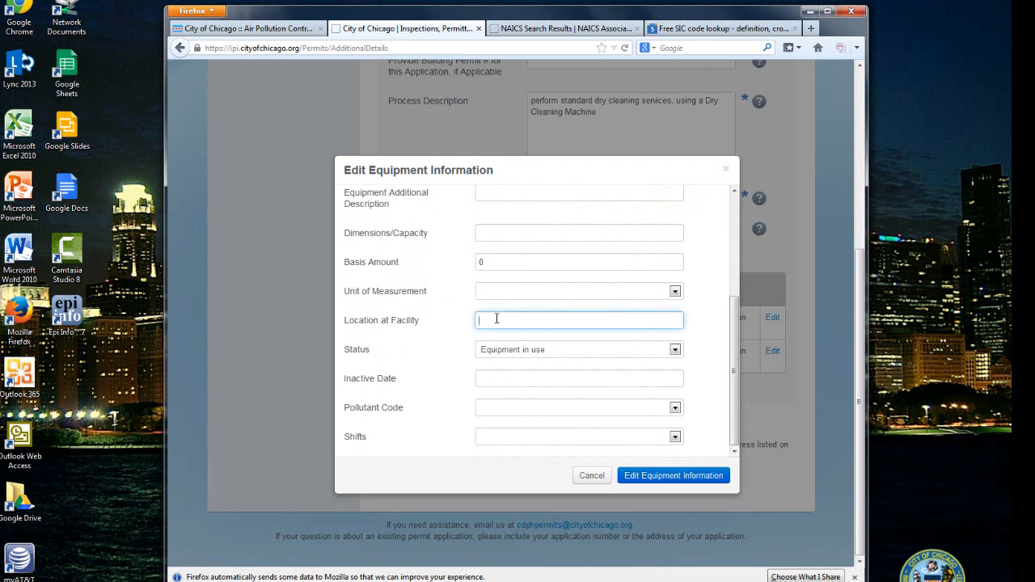
pyautogui.write('back ro')
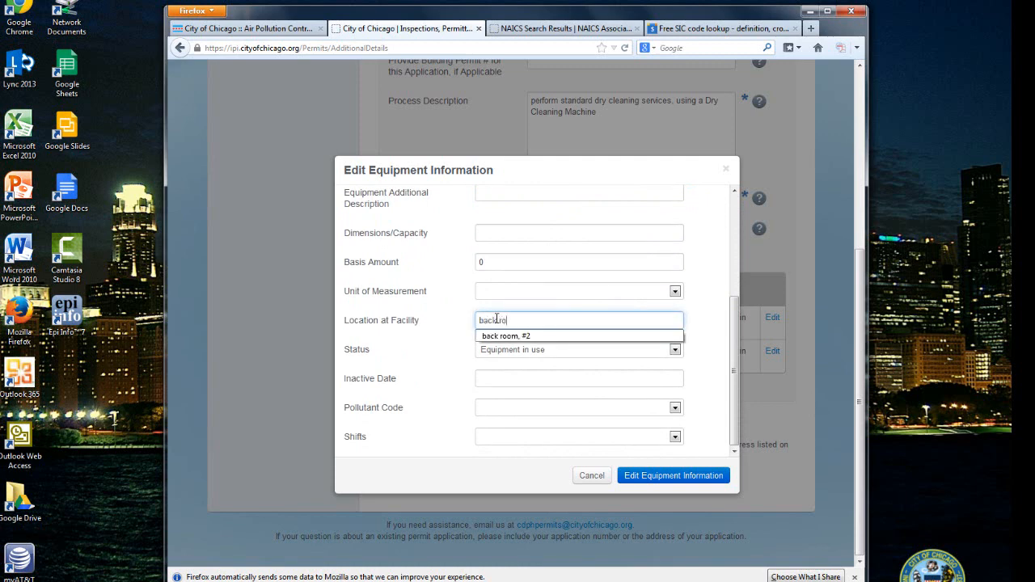
pyautogui.write('om, #1')
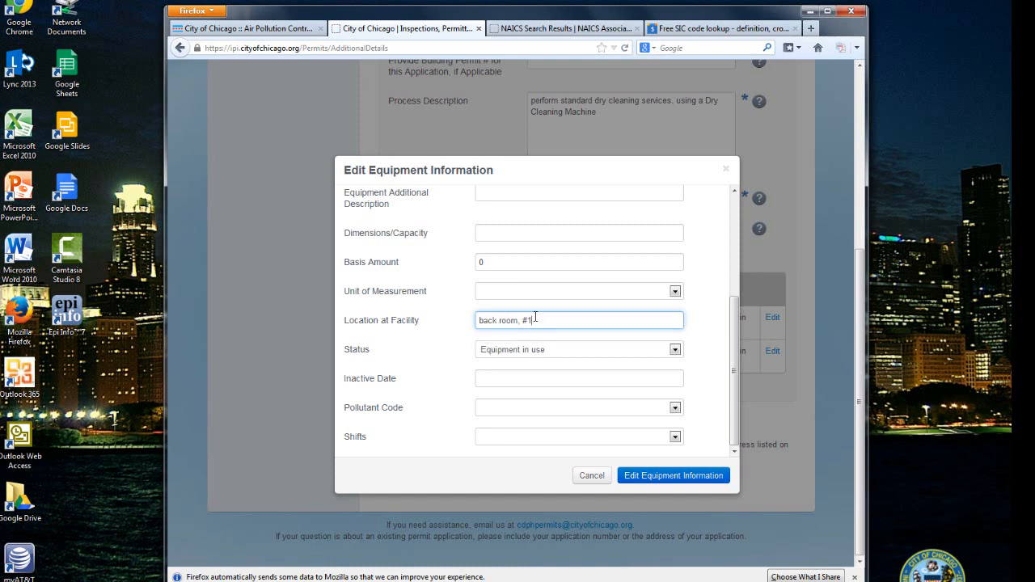
pyautogui.click(433, 368)
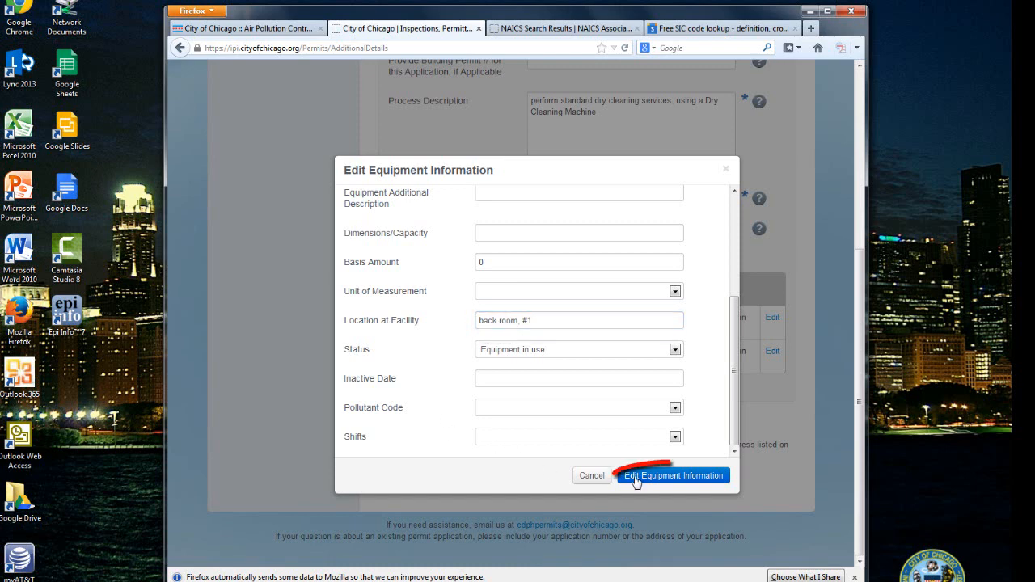
pyautogui.click(679, 476)
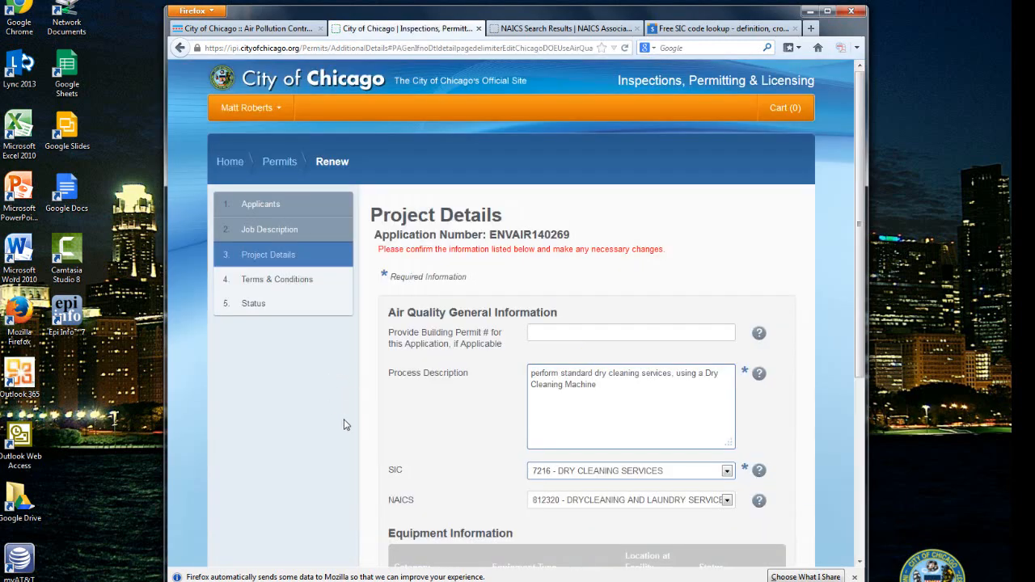
pyautogui.scroll(-5, 342, 418)
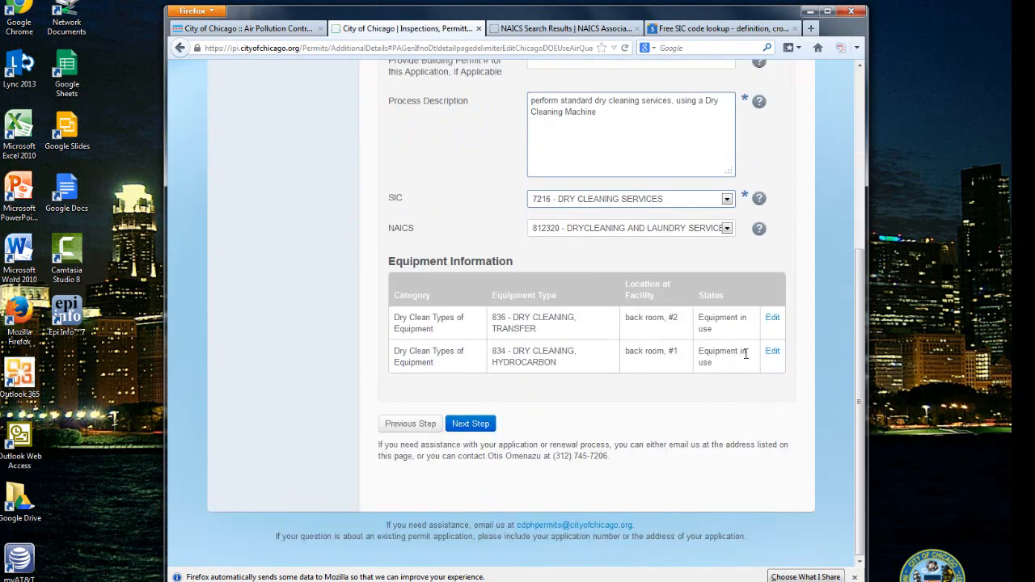